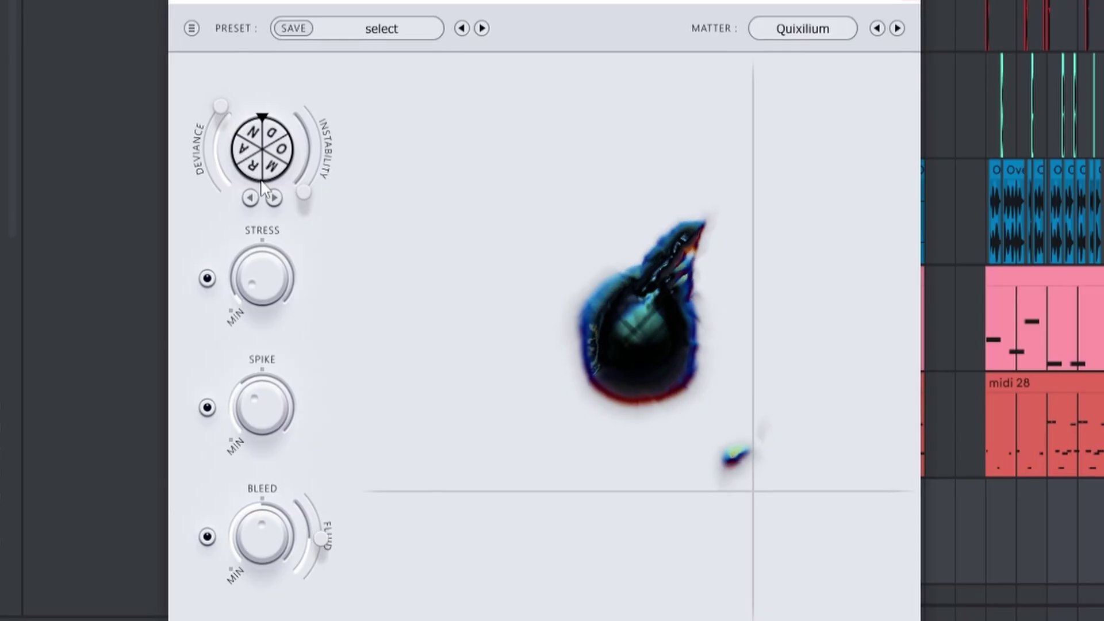
Reshape RANDOM's sound on its XY pad and change its Matter from Quixilium to Solanite.
drag(636, 330, 575, 260)
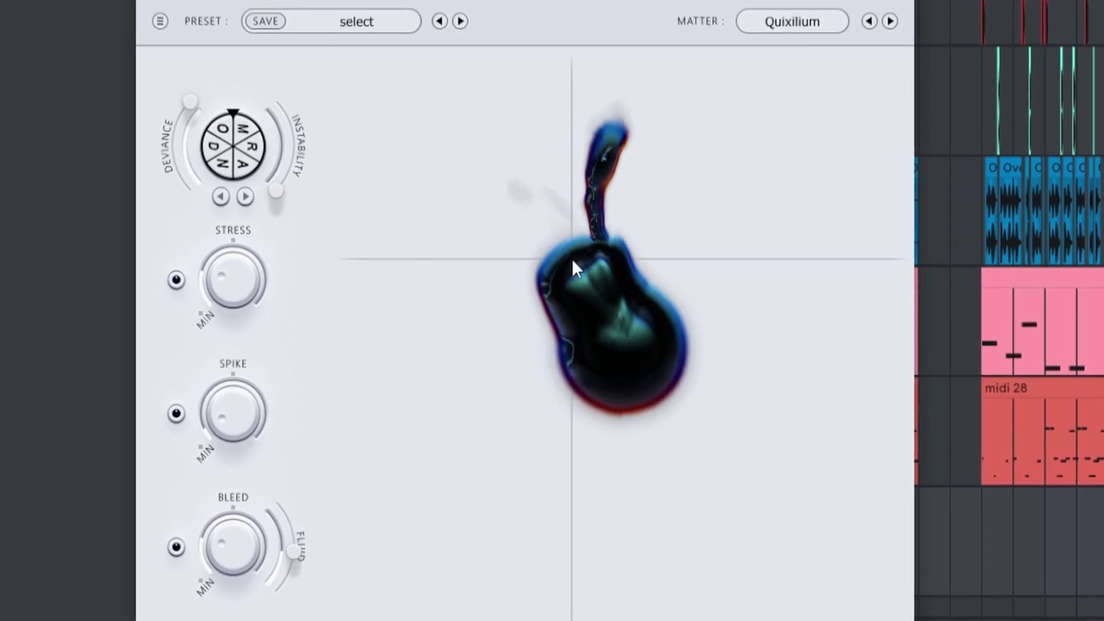
click(811, 22)
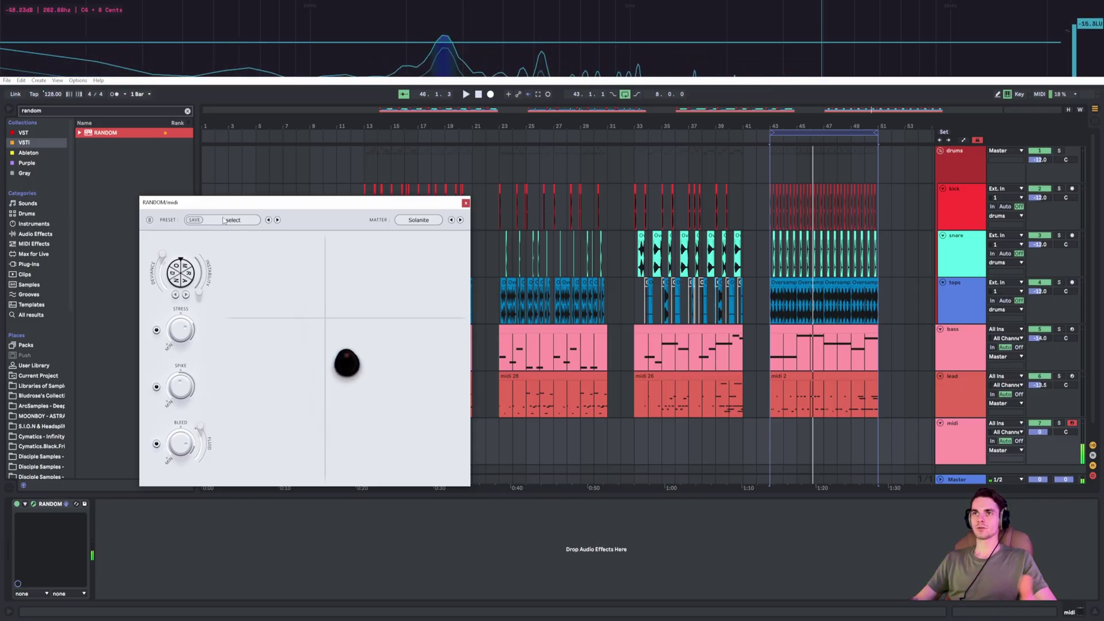
Load the Lead 02 preset into the RANDOM instrument.
click(224, 221)
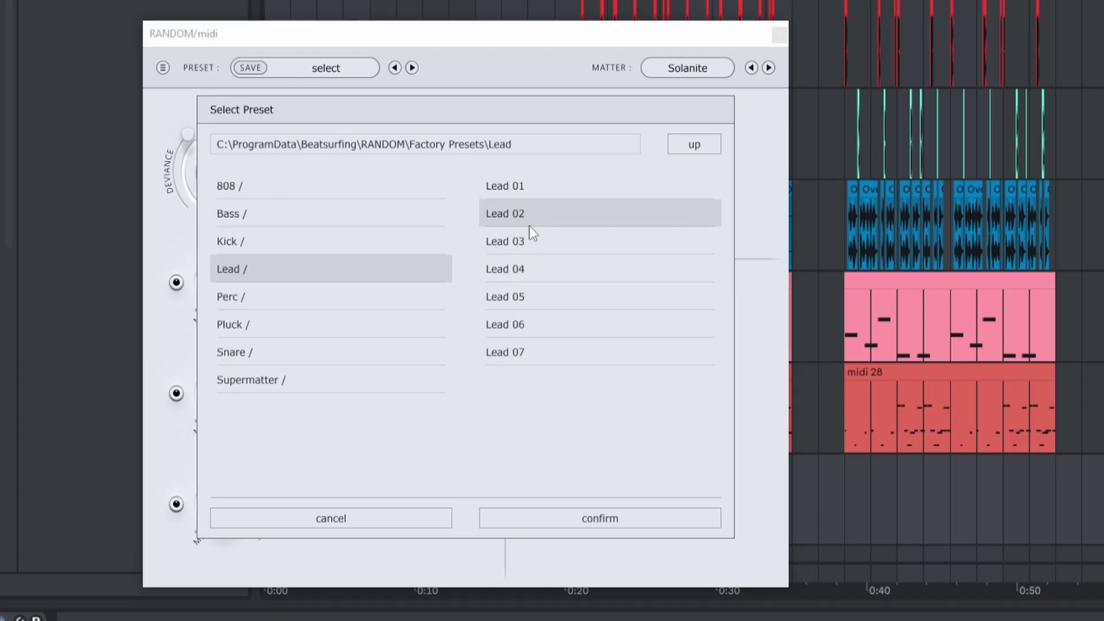
click(529, 224)
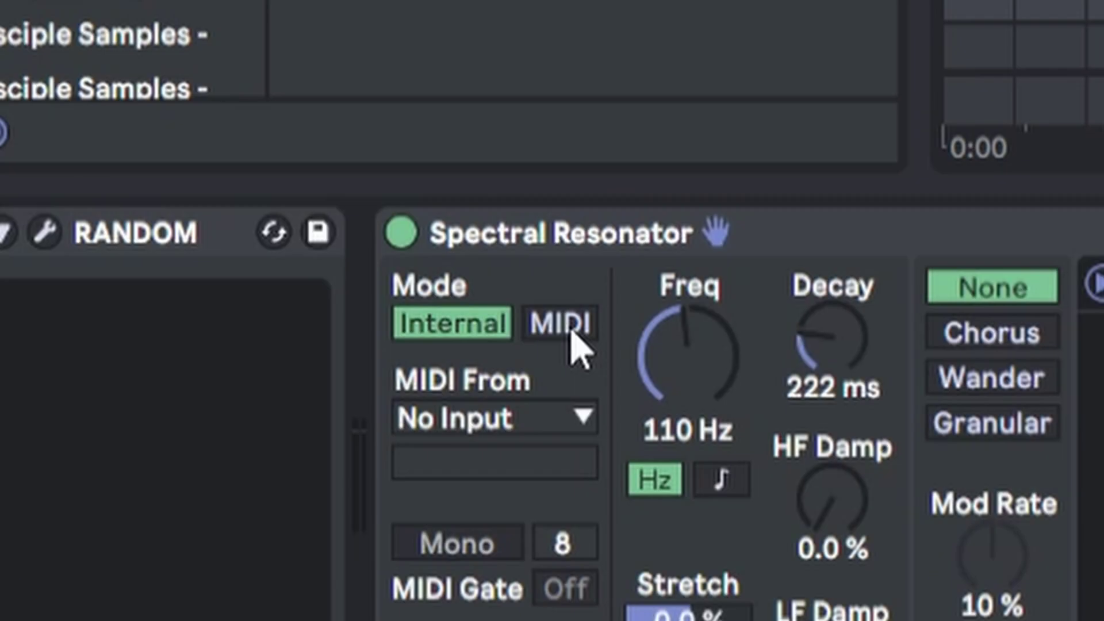
Put Spectral Resonator into MIDI mode, then switch the device off.
click(130, 521)
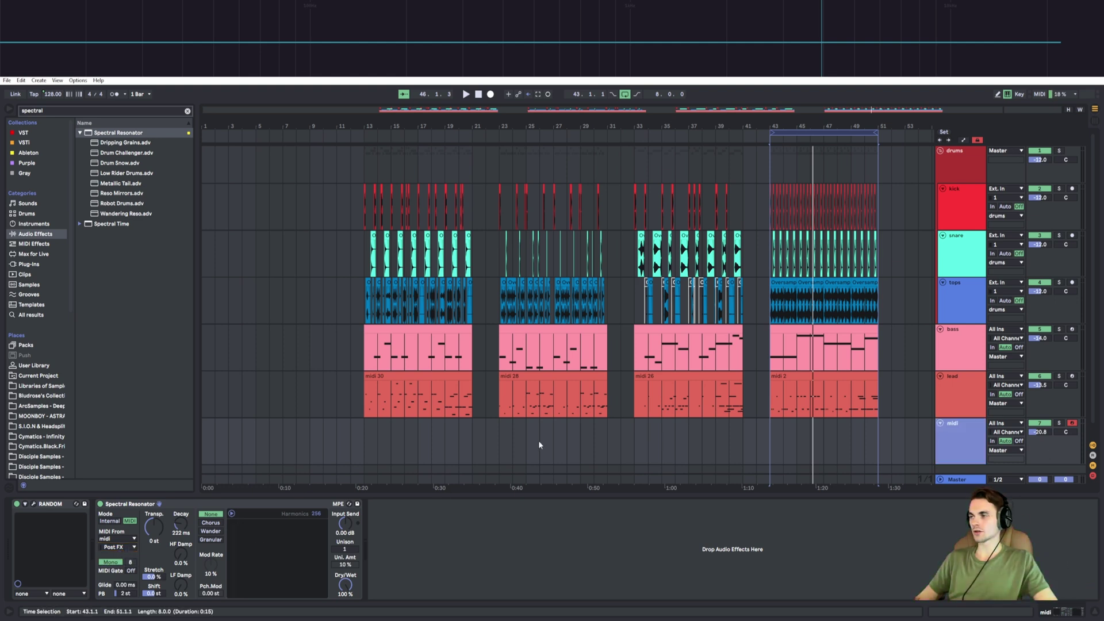
click(101, 504)
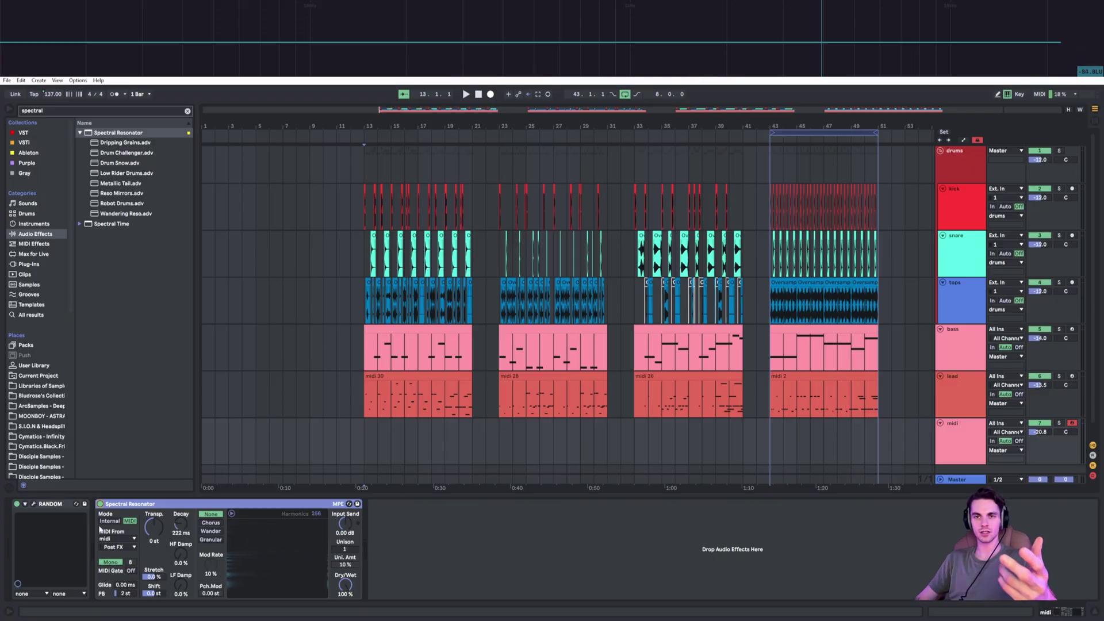
click(101, 505)
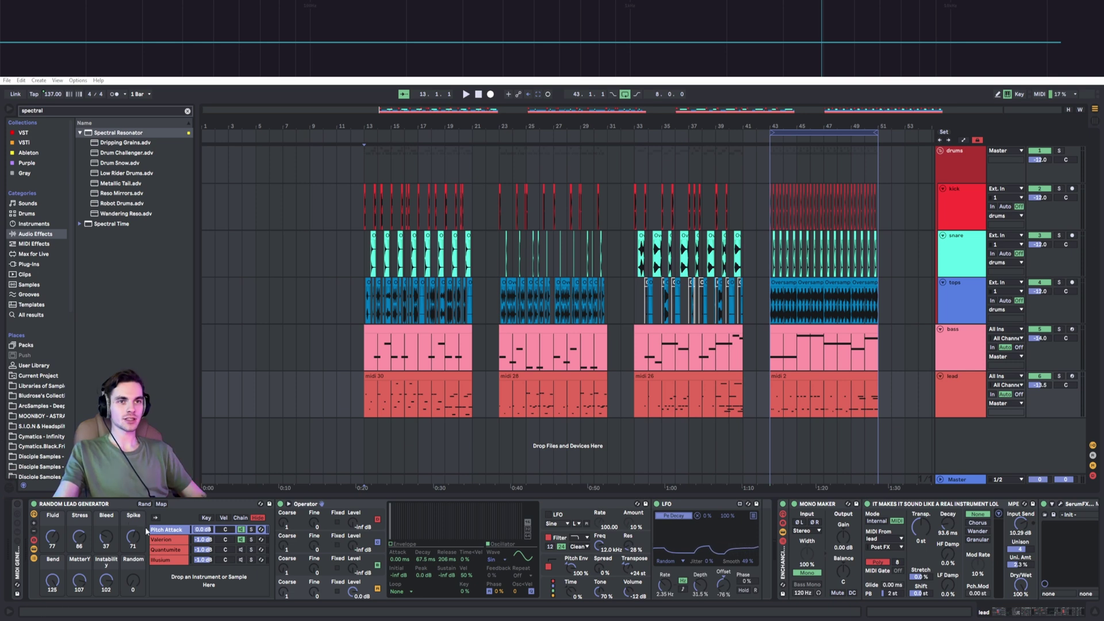
Show the lead rack's Pitch Attack chain and bypass the Enchanci effects rack.
click(73, 504)
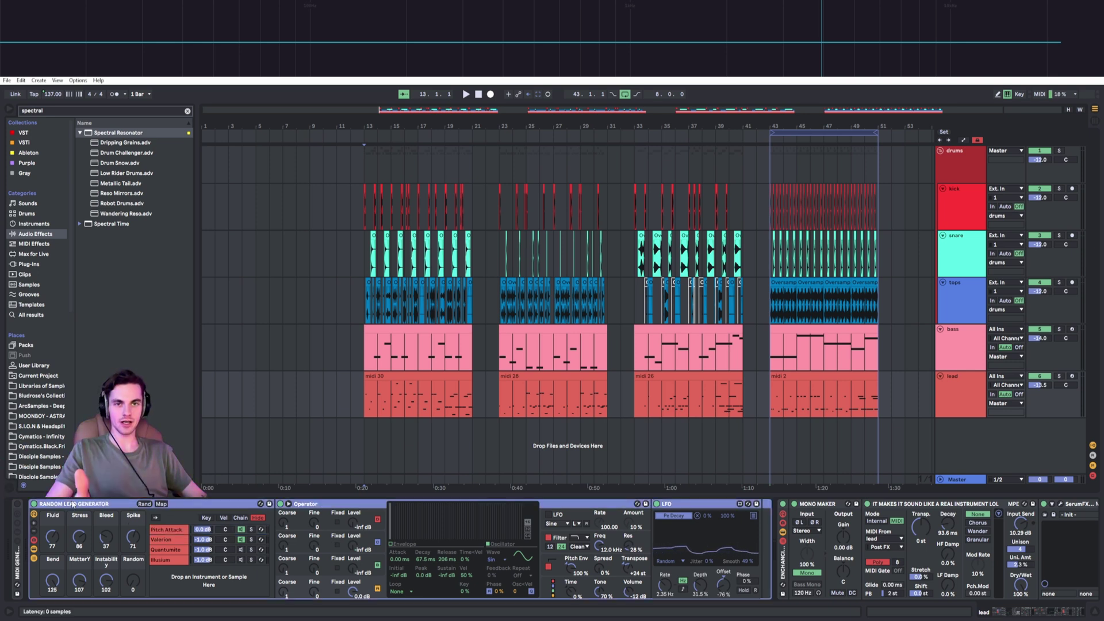
click(165, 534)
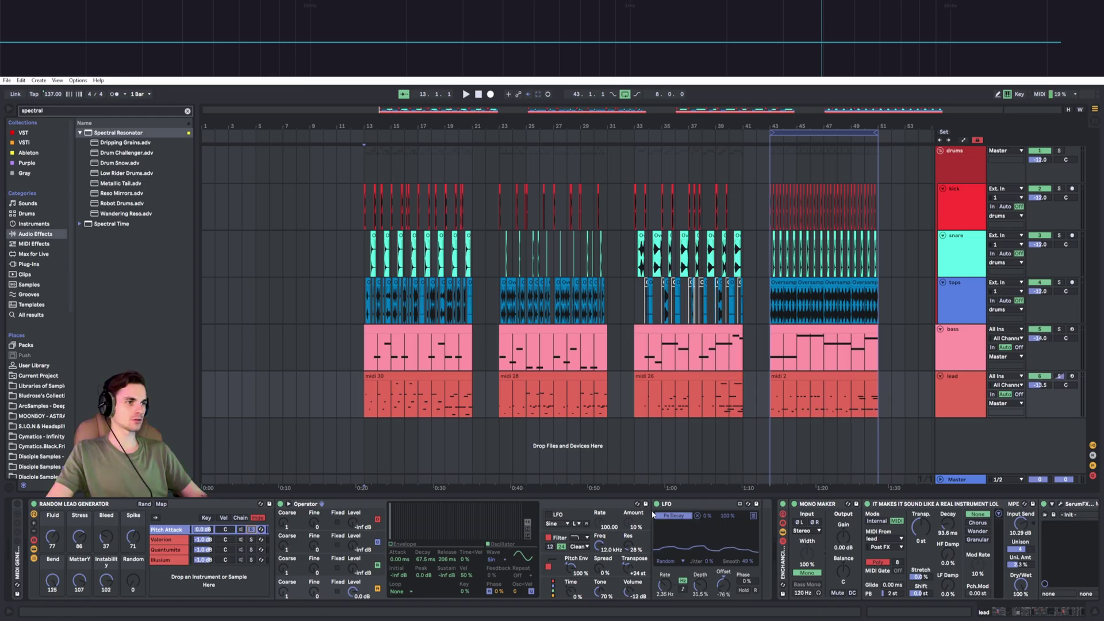
click(783, 505)
Solo the lead track and shorten the pitch-envelope decay in Operator.
click(1060, 377)
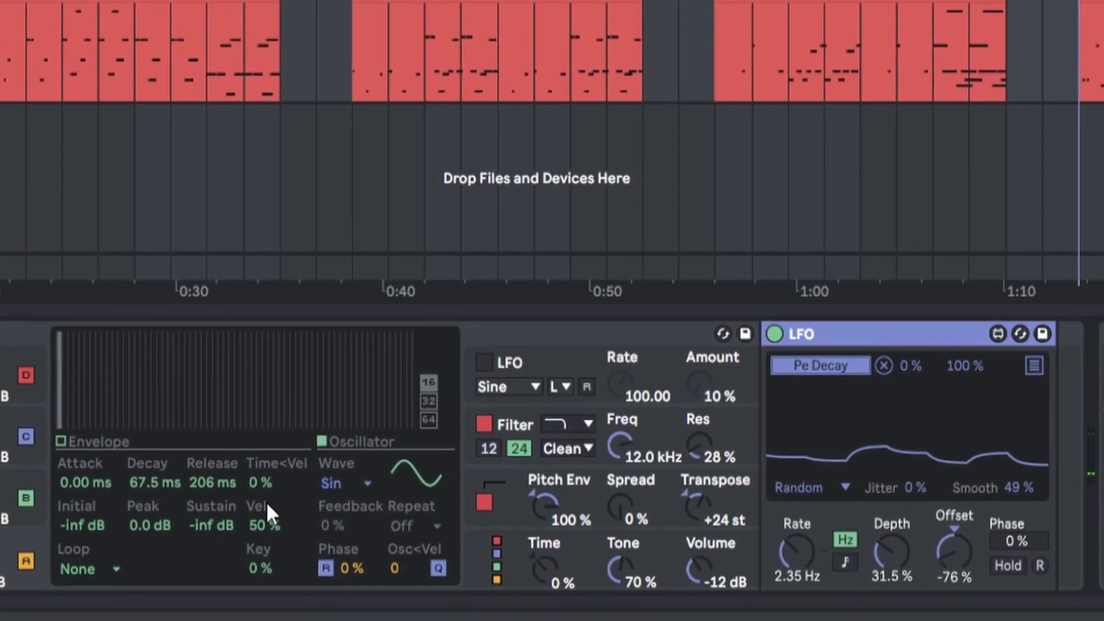
click(589, 499)
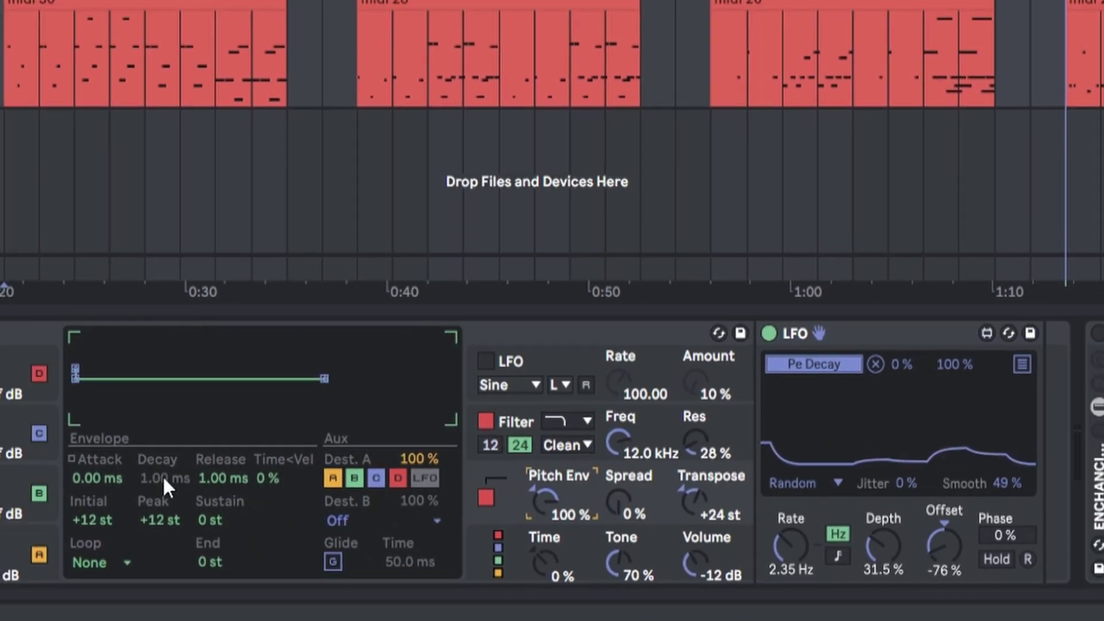
drag(163, 475, 162, 481)
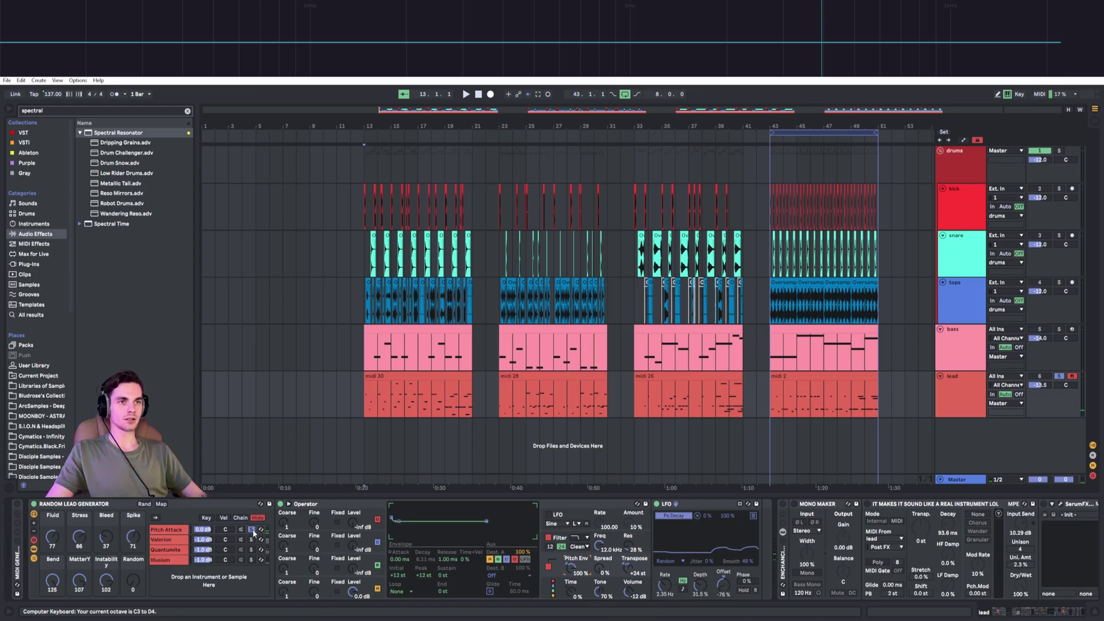
Inspect the devices in the Valerion, Illusium and Quantumite chains.
click(170, 540)
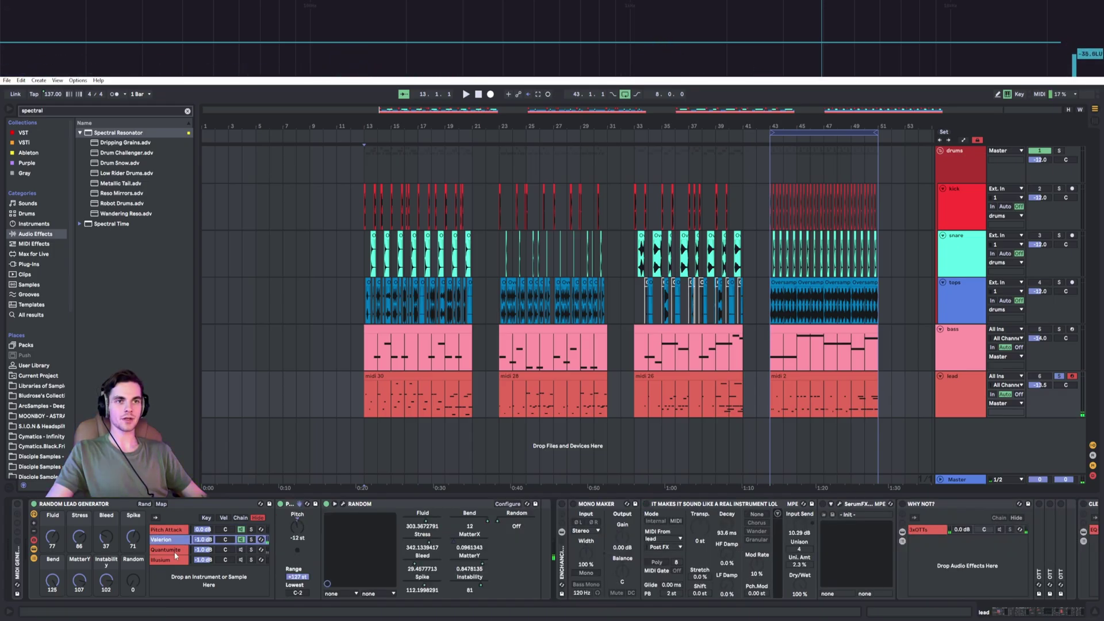
click(171, 559)
click(168, 541)
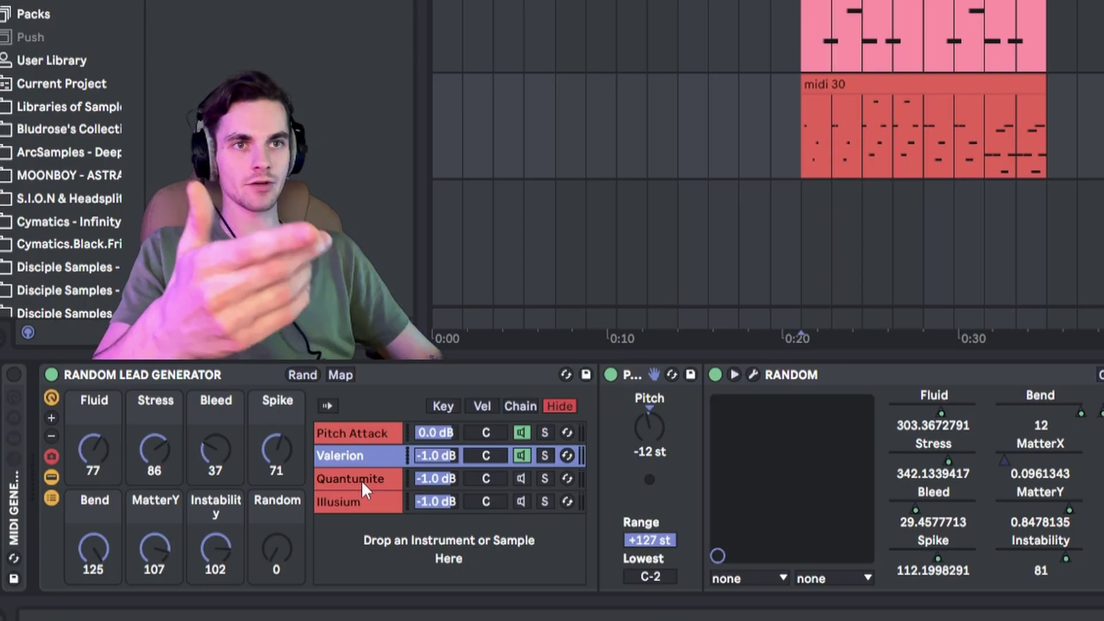
click(361, 481)
click(363, 502)
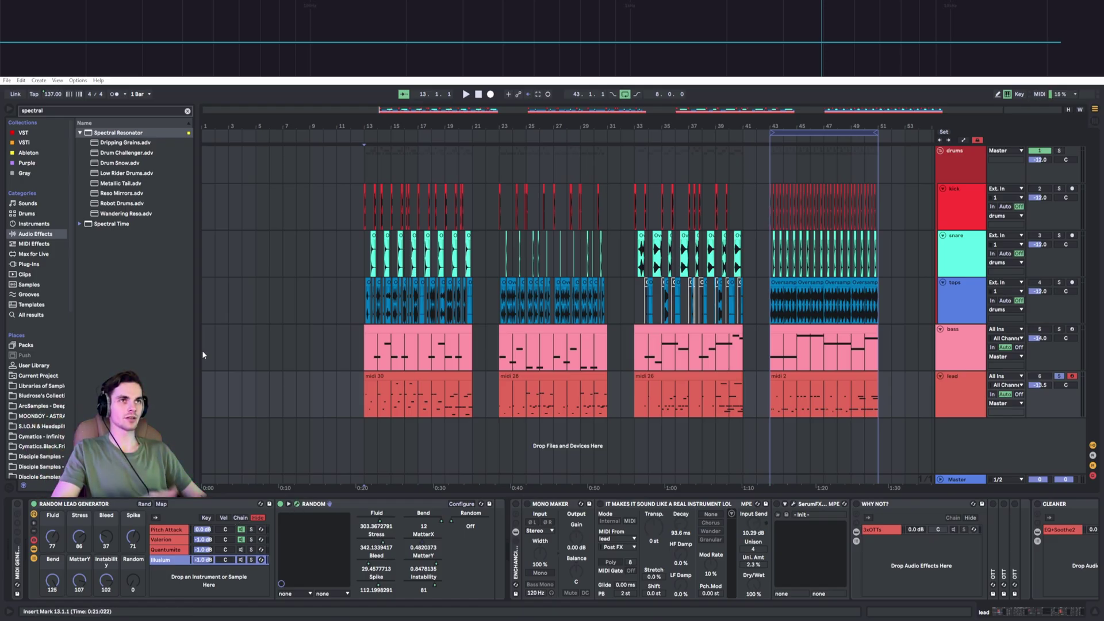
click(169, 541)
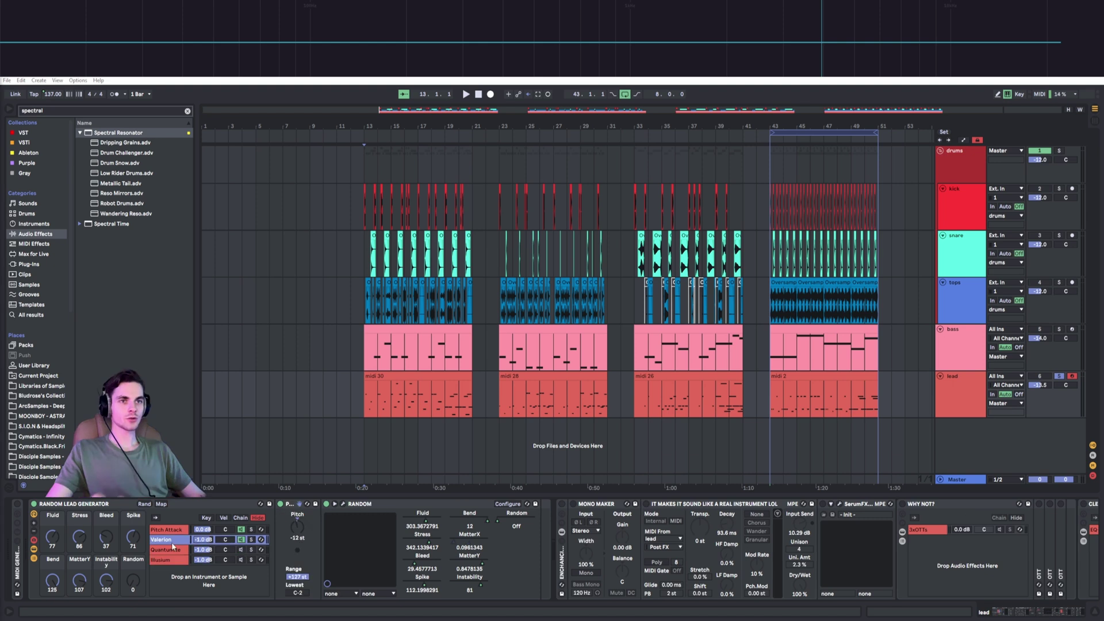
click(236, 550)
Deactivate every chain except Pitch Attack and start playback from bar 13.
click(241, 550)
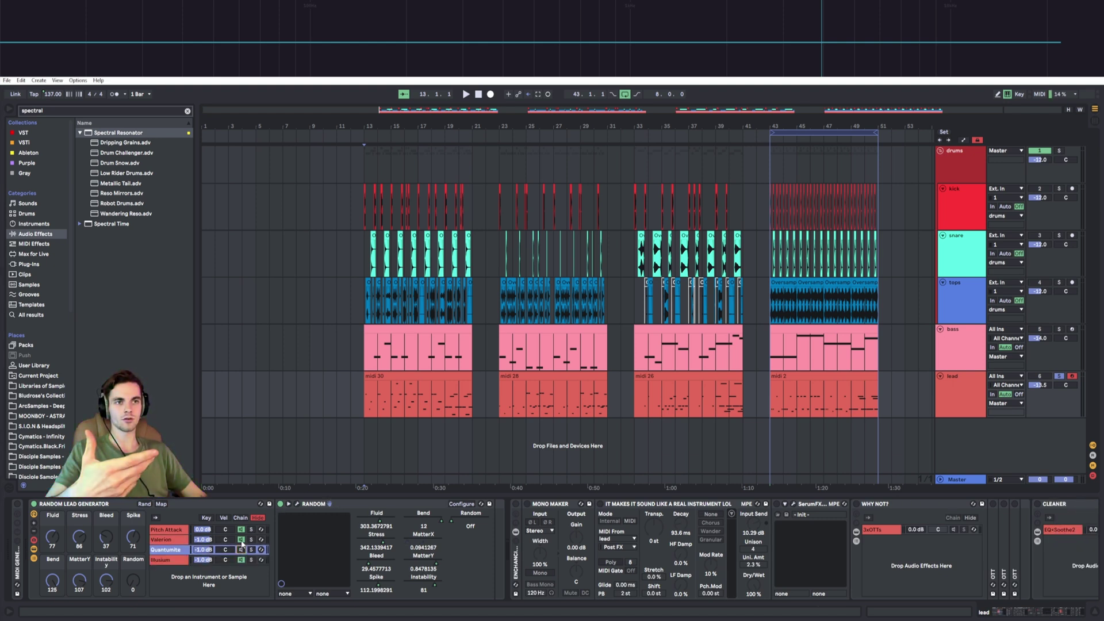
key(Up)
key(Up)
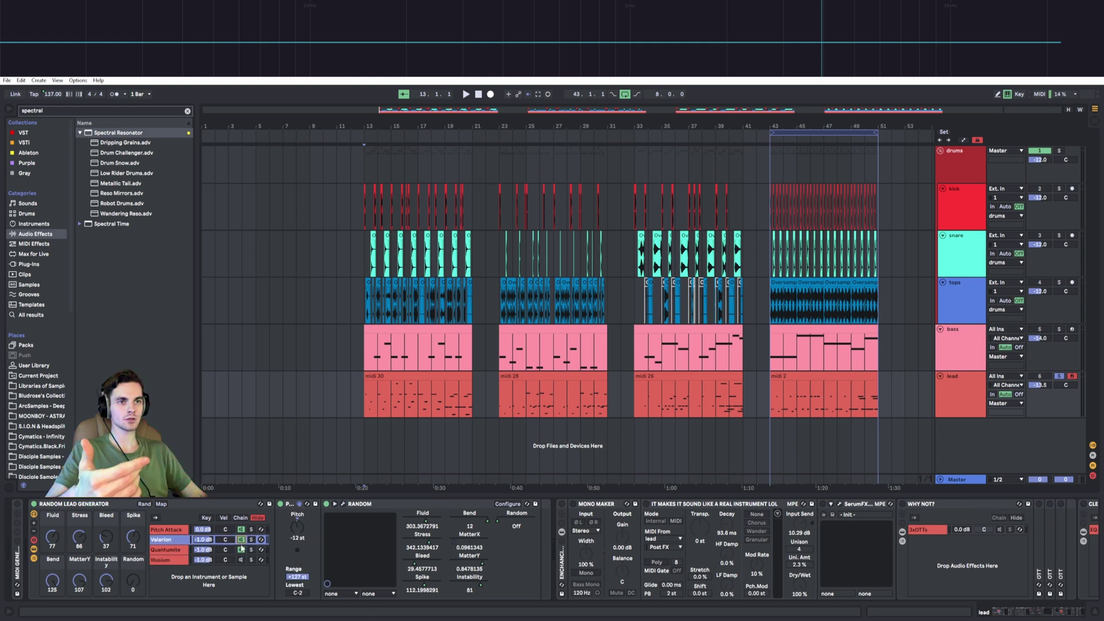
key(space)
Zoom to the midi 30 clip, play it from bar 13, and randomize the lead rack's macros.
click(403, 397)
key(z)
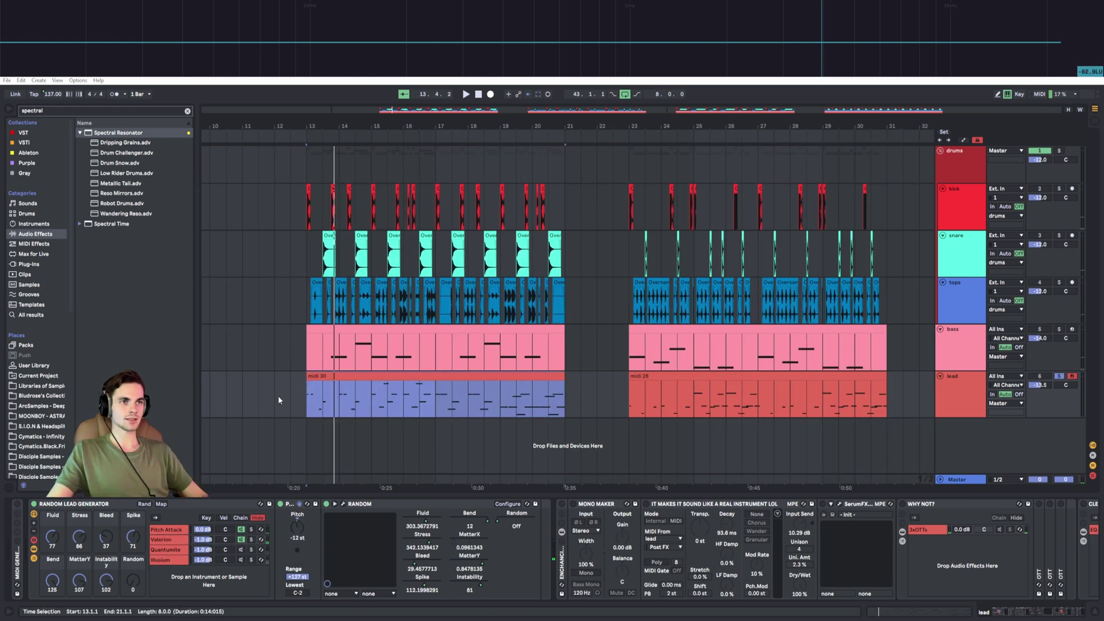
key(z)
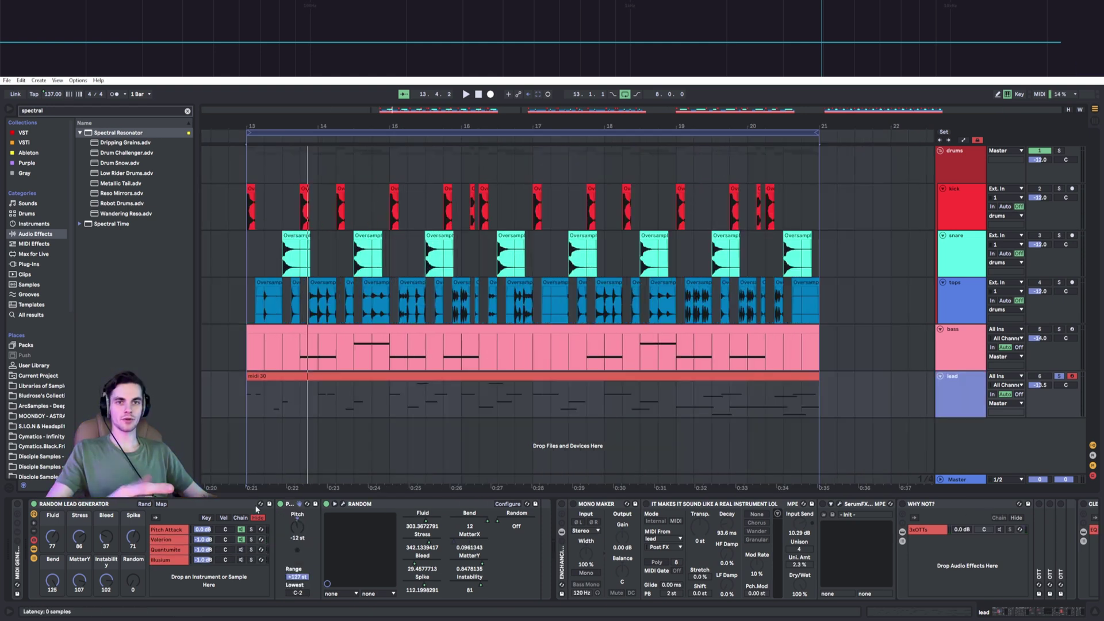
key(space)
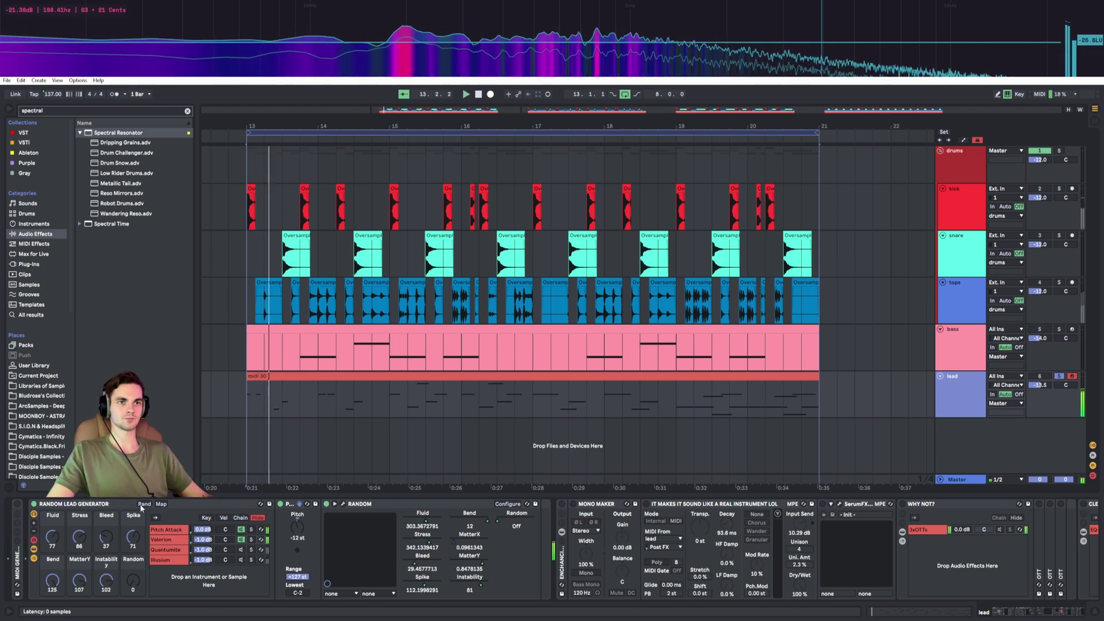
click(141, 505)
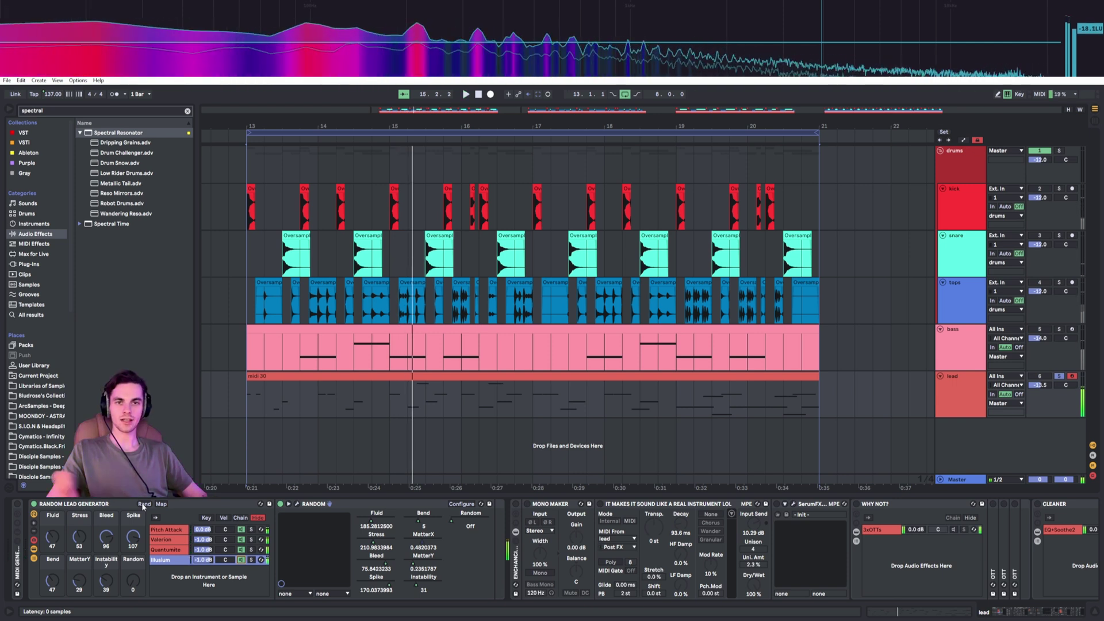
key(space)
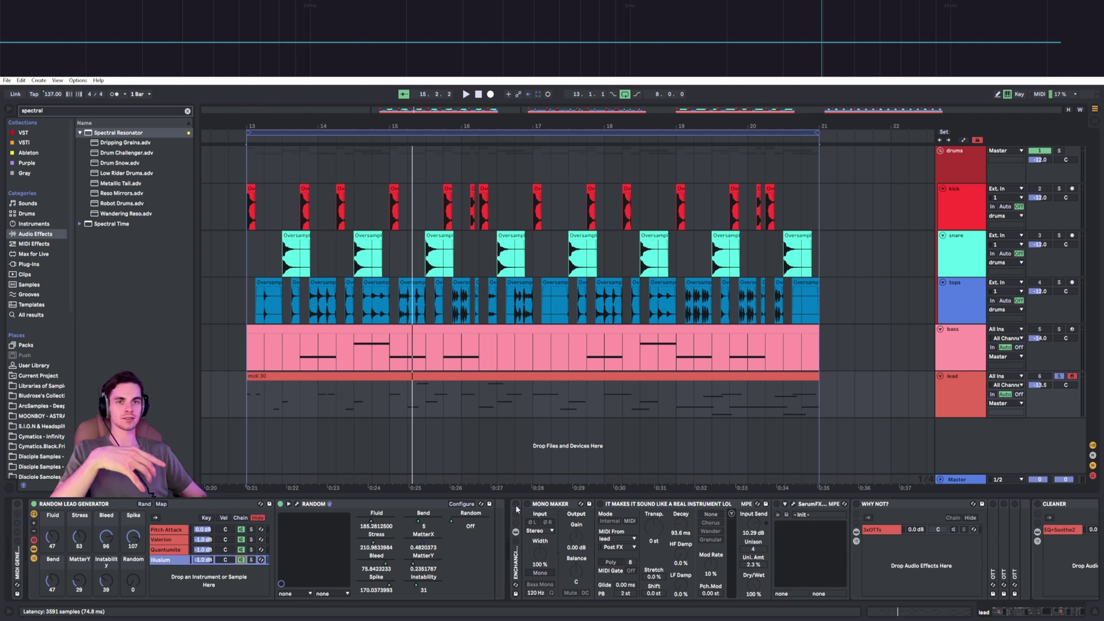
Turn the Enchanci effects rack back on and randomize the macros twice more during playback.
click(516, 505)
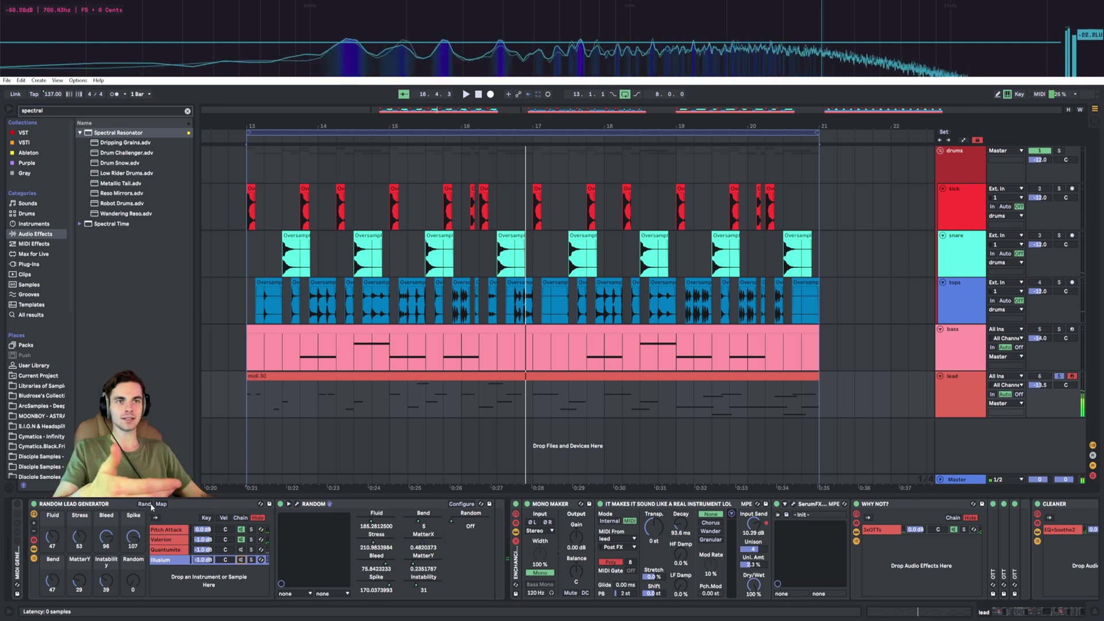
key(space)
key(space)
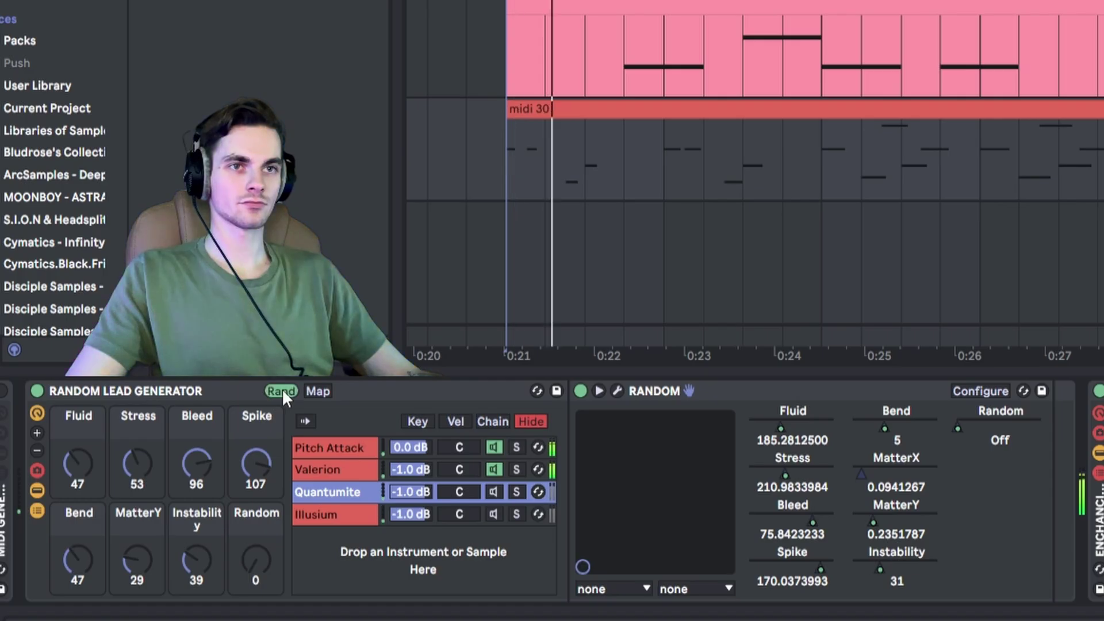
click(145, 504)
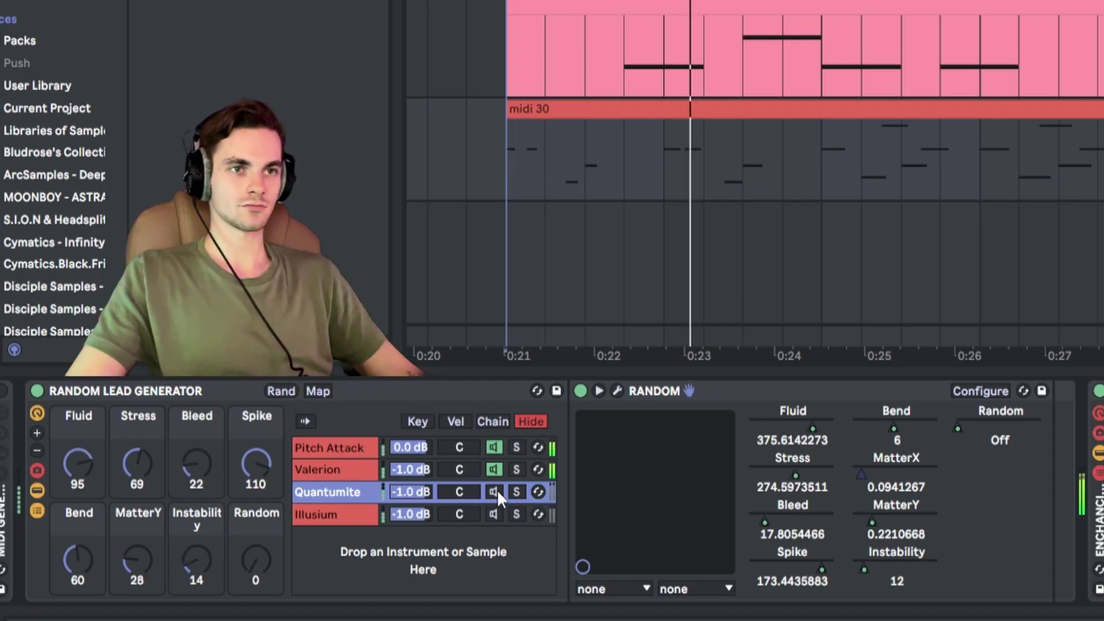
click(495, 471)
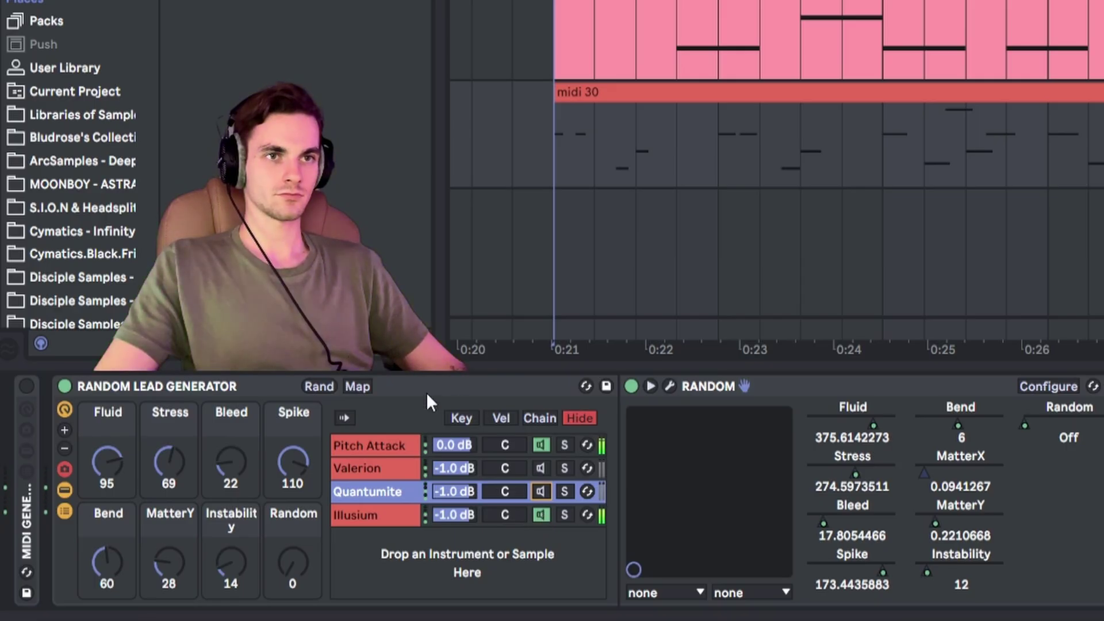
click(320, 387)
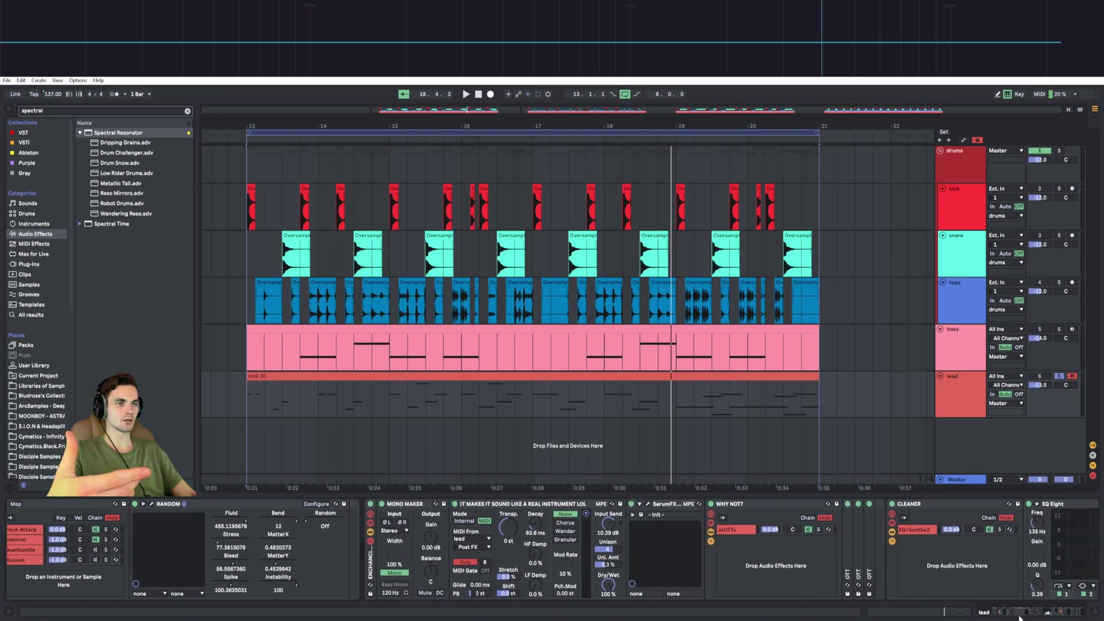
Select the devices from Serum through EQ Eight and fold them to see the chain's end.
click(1020, 617)
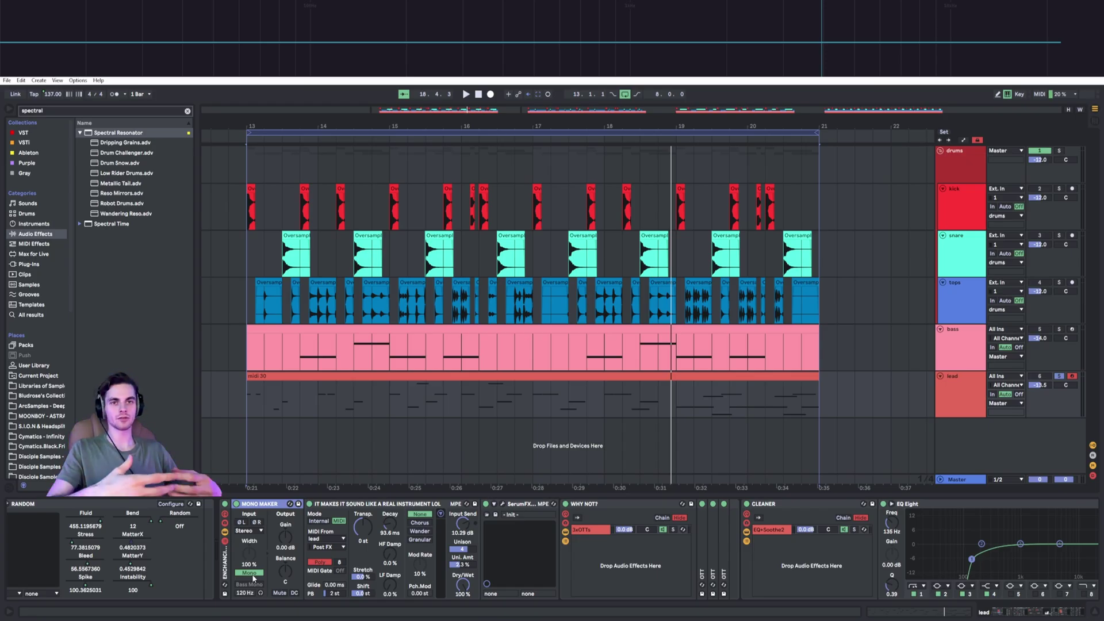
click(344, 505)
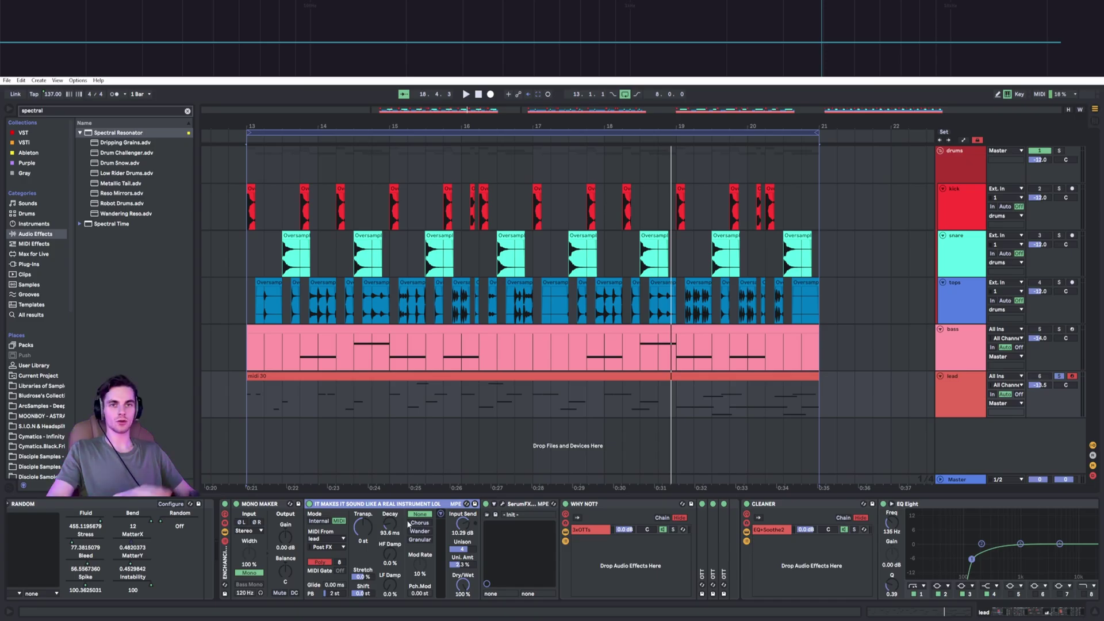
drag(489, 518, 823, 526)
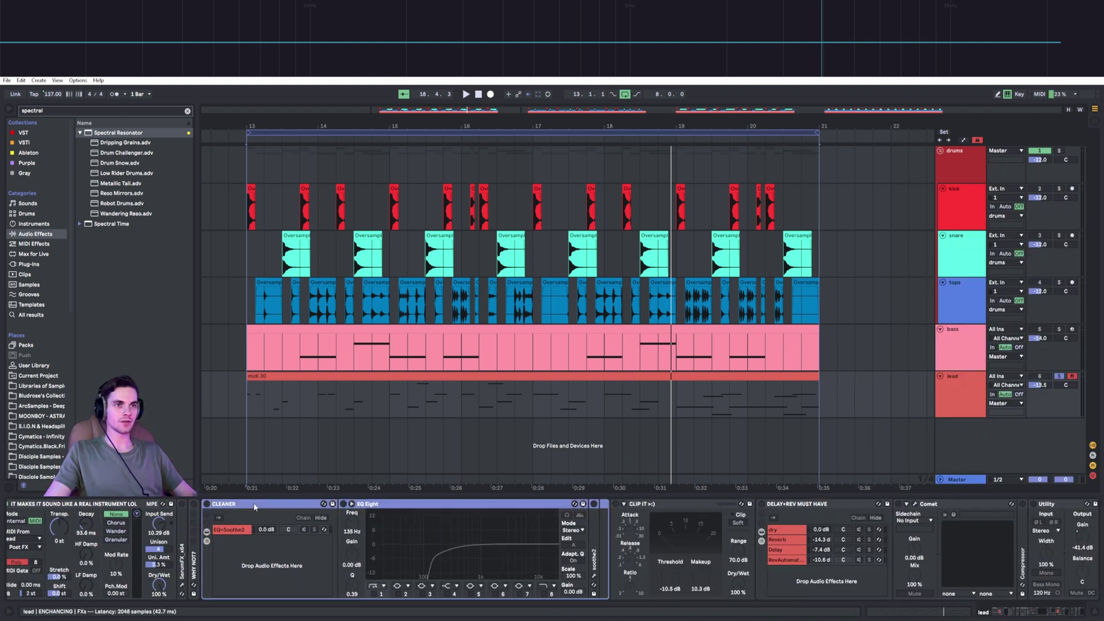
double_click(290, 502)
Play the loop from bar 13 and unfold the Serum FX device.
drag(1011, 615, 999, 616)
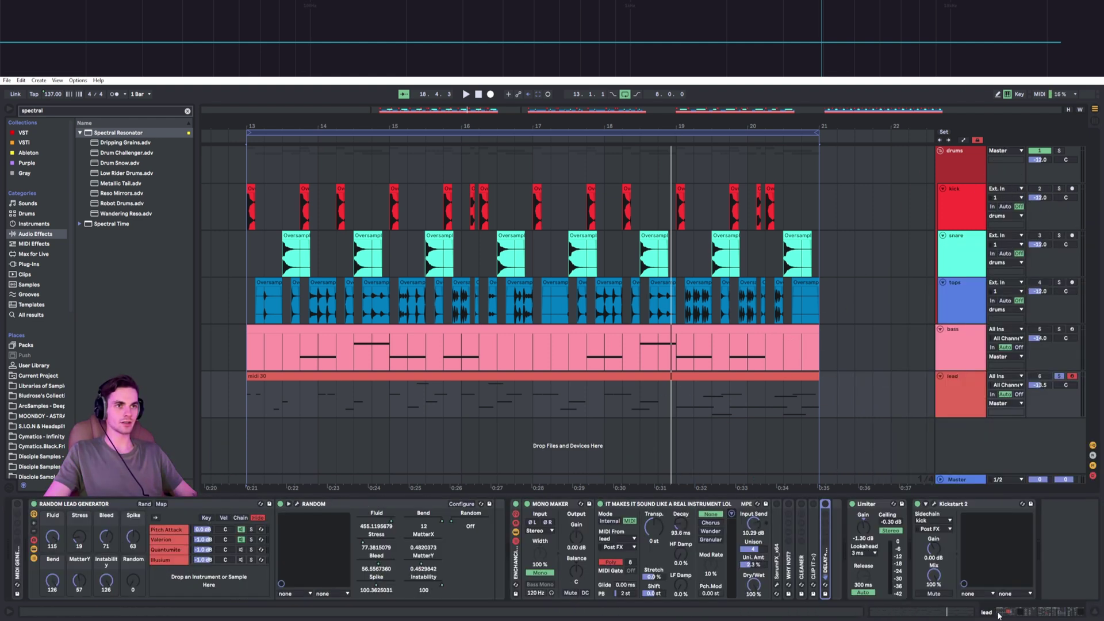
key(space)
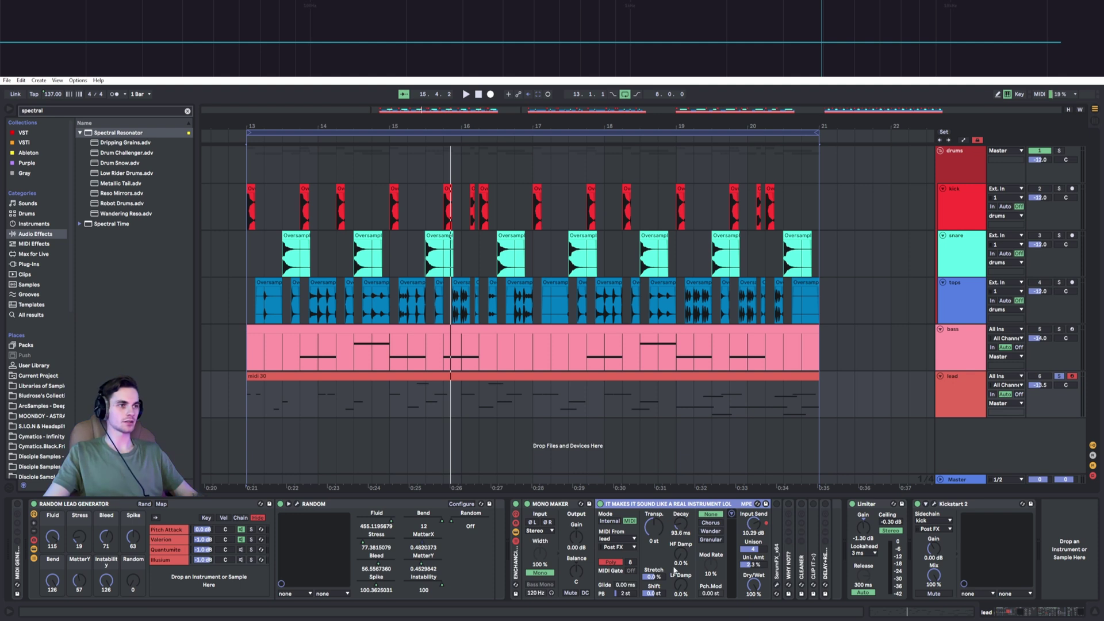
double_click(777, 541)
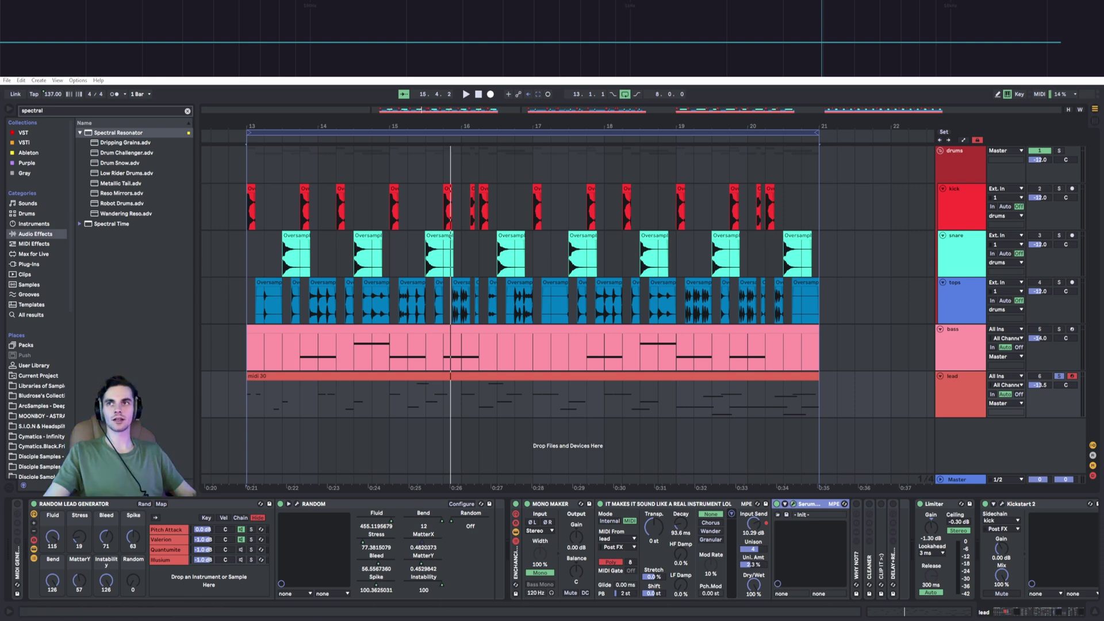
Check the Serum FX plug-in window, then reveal the WHY NOT? rack's 3xOTTs chain.
click(786, 504)
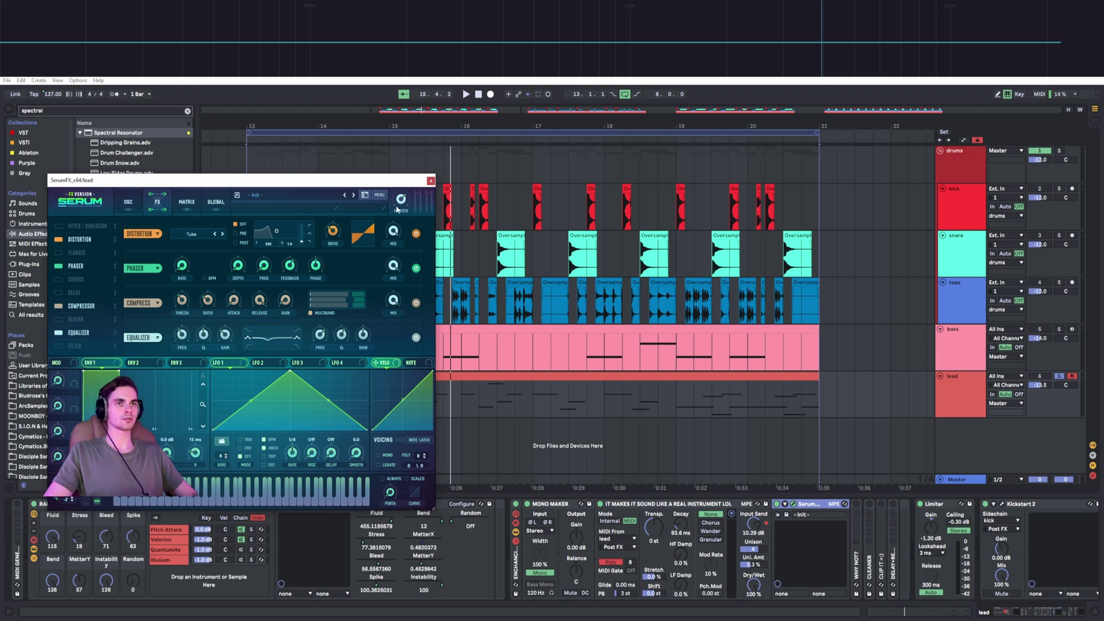
click(430, 180)
click(1052, 616)
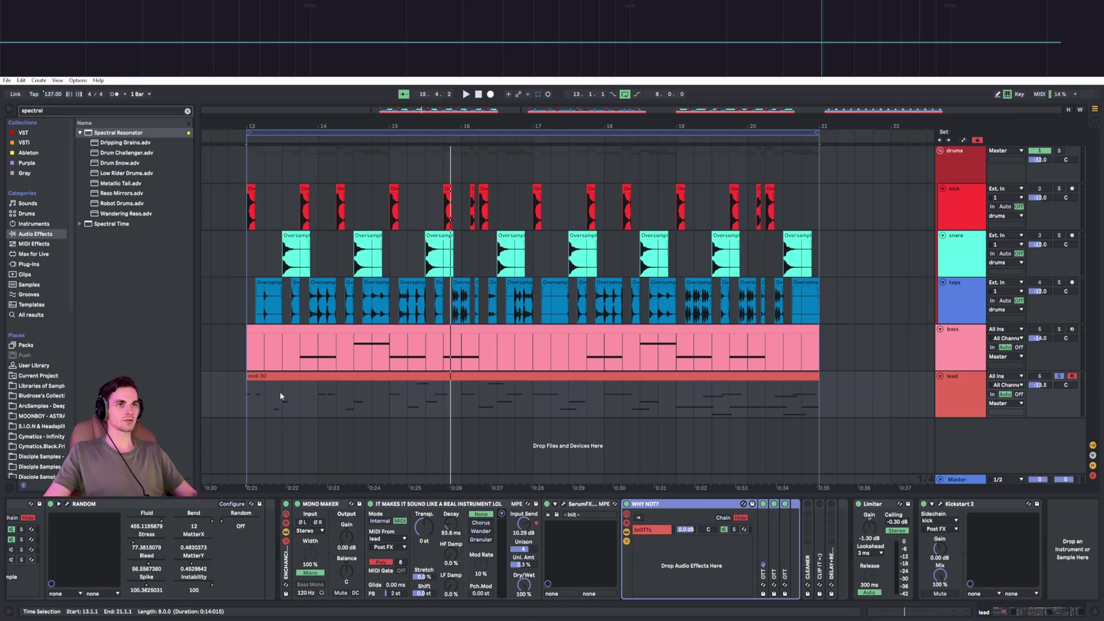
Play the lead clip and select the CLEANER rack.
click(255, 400)
key(space)
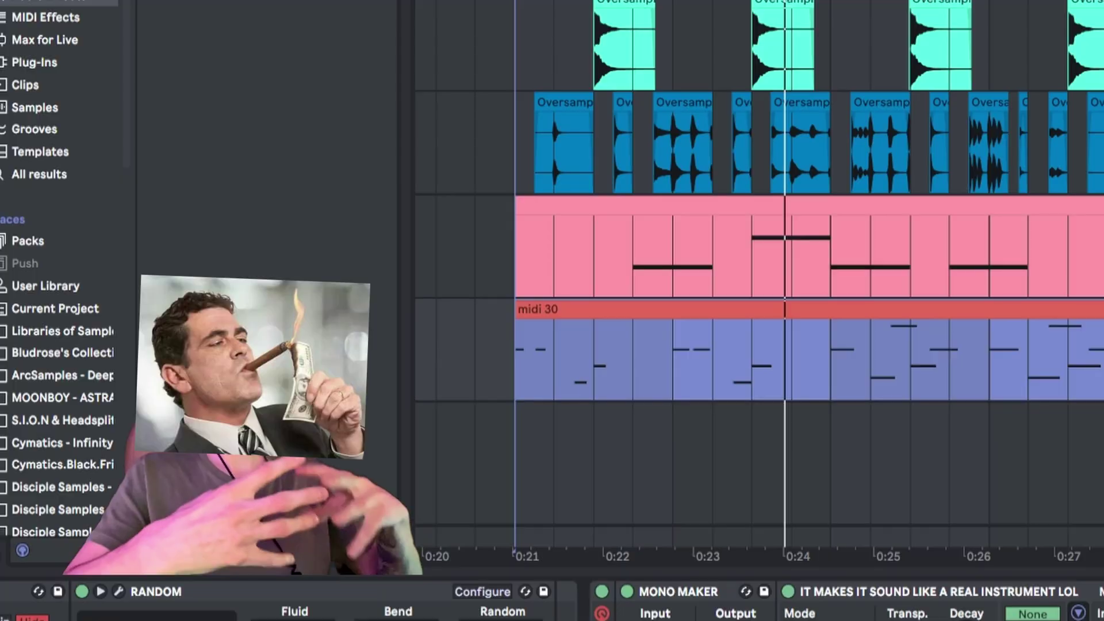
click(808, 570)
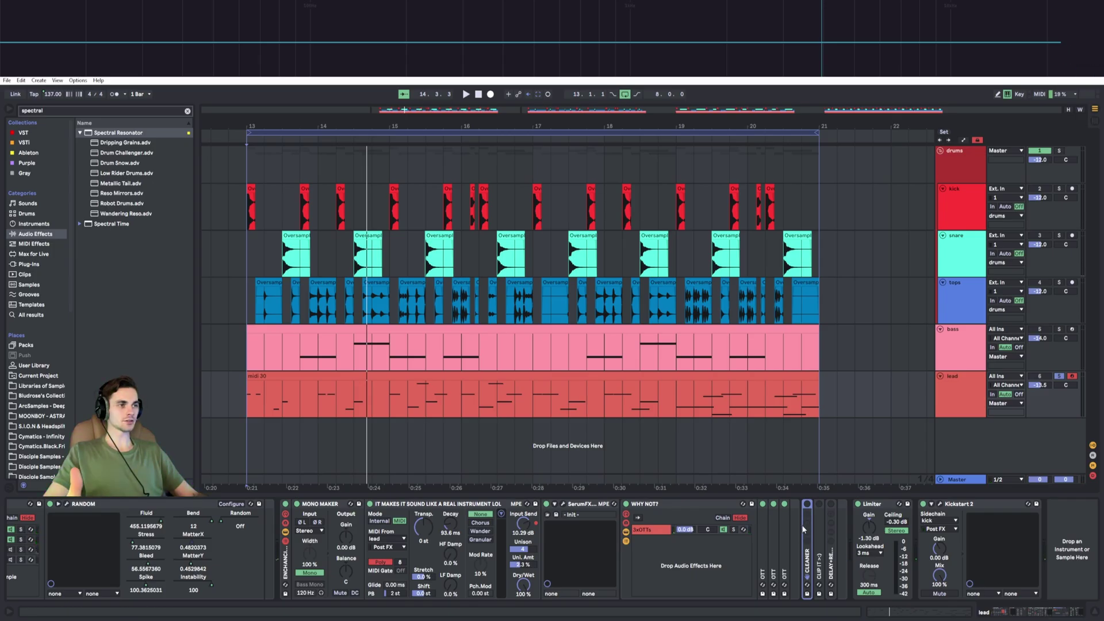
Unfold the CLEANER rack and its soothe2 device and restart playback.
double_click(804, 528)
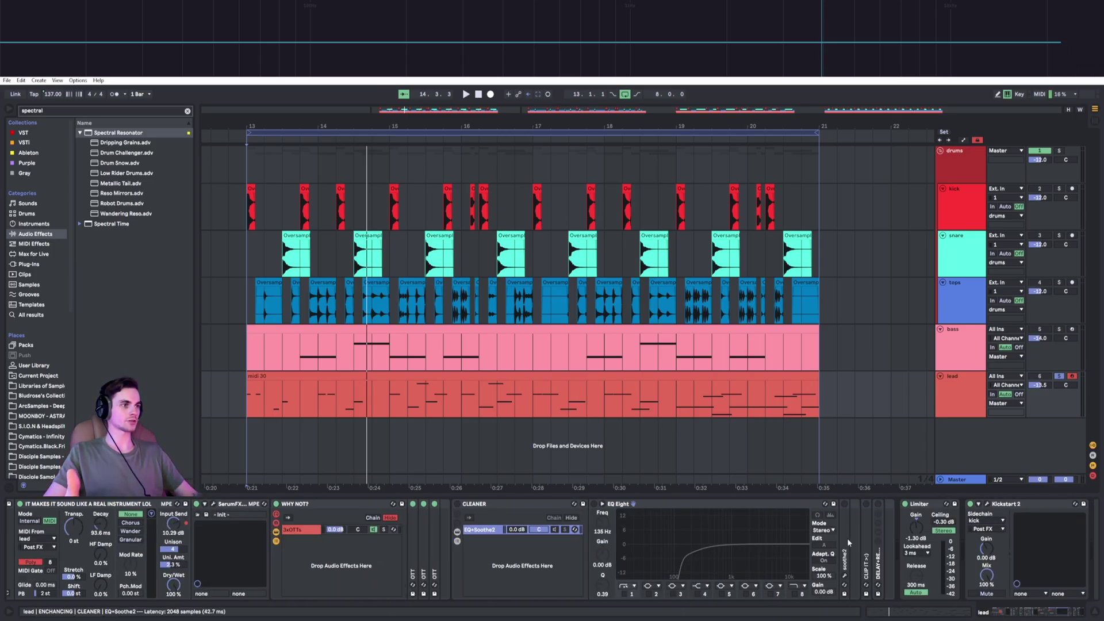
double_click(848, 541)
key(space)
Compare CLEANER off and on, leave it on, then fold it and unfold CLIP IT.
click(457, 503)
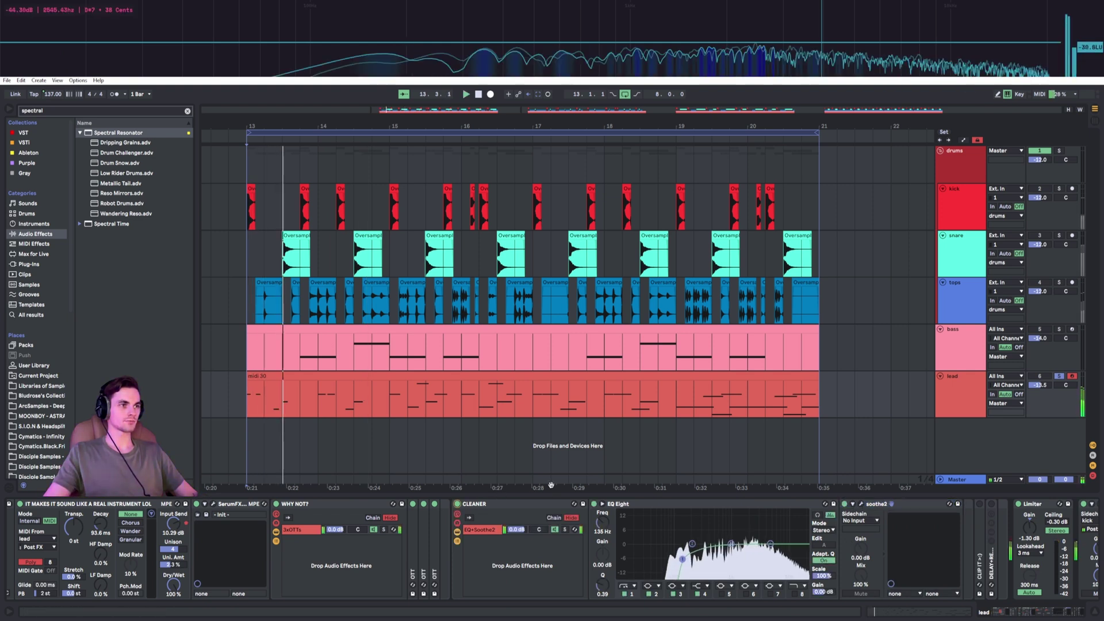
click(458, 504)
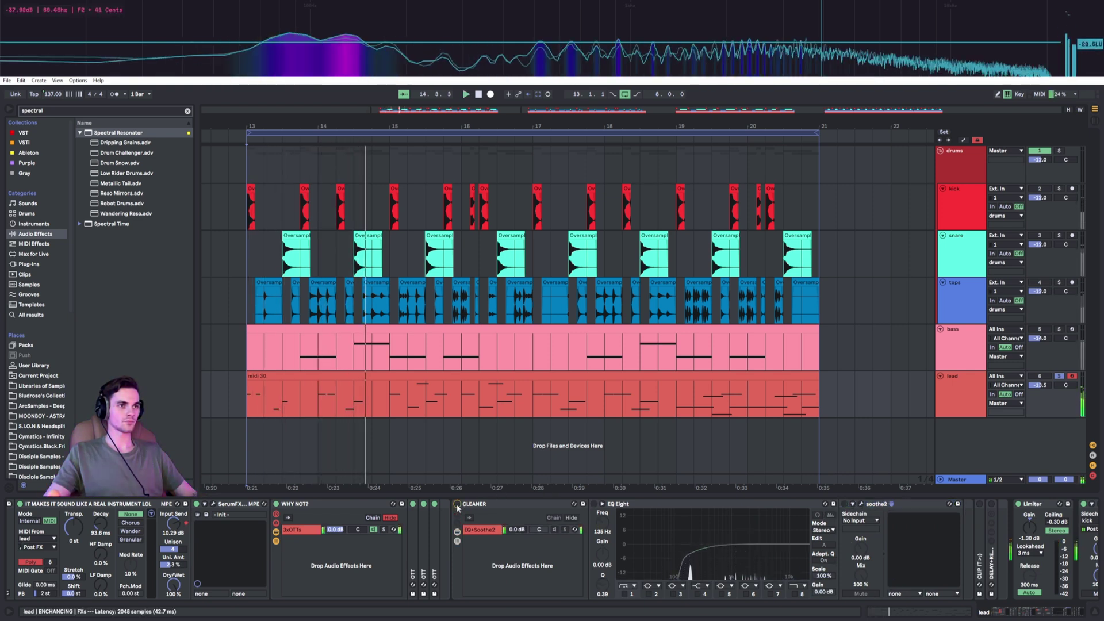
click(457, 505)
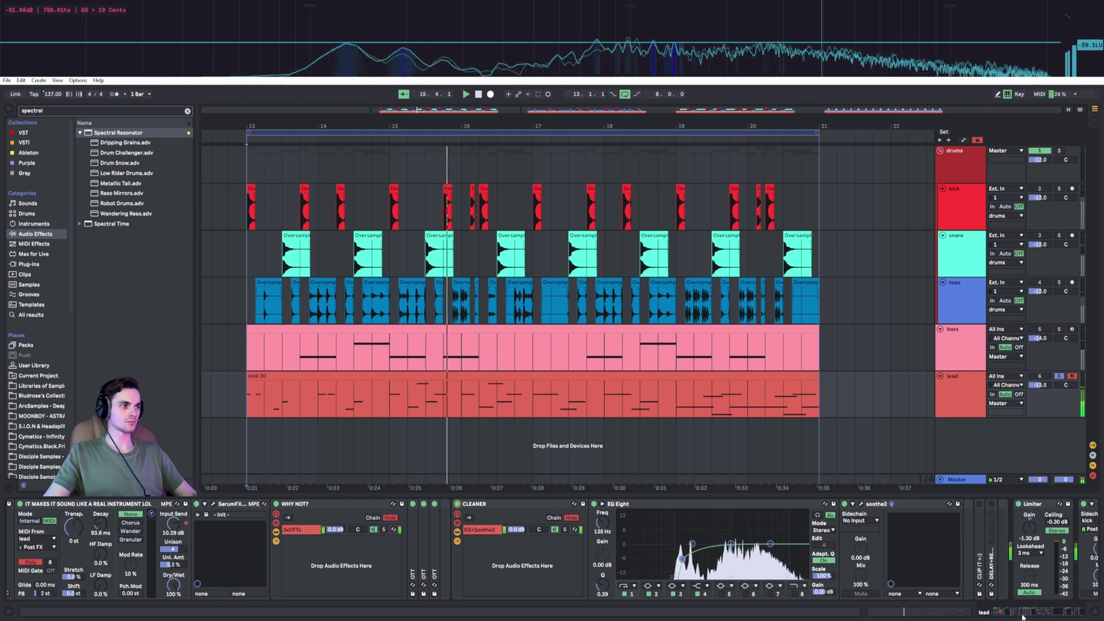
click(1048, 618)
double_click(310, 551)
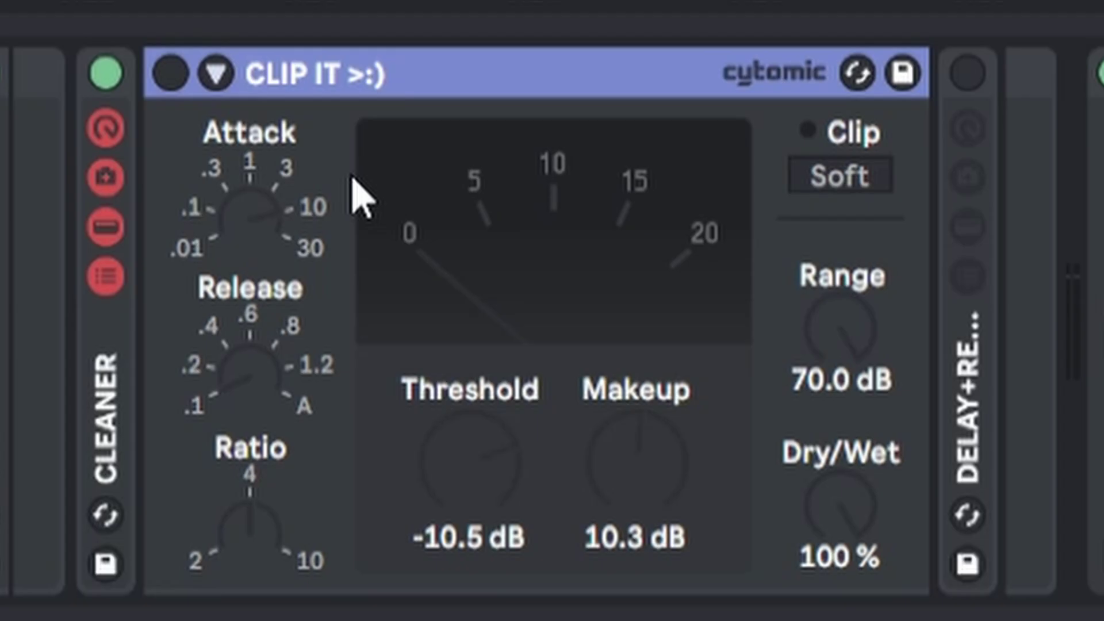
Enable CLIP IT, drop its Makeup to 6.67 dB, and unfold the DELAY+REV MUST HAVE rack.
click(170, 73)
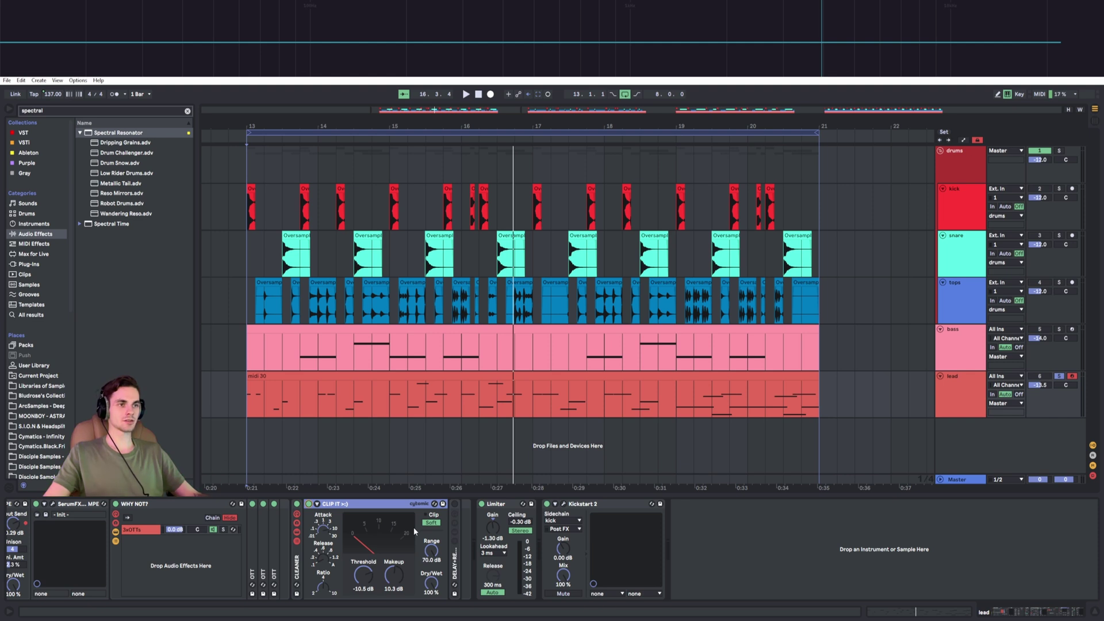
key(space)
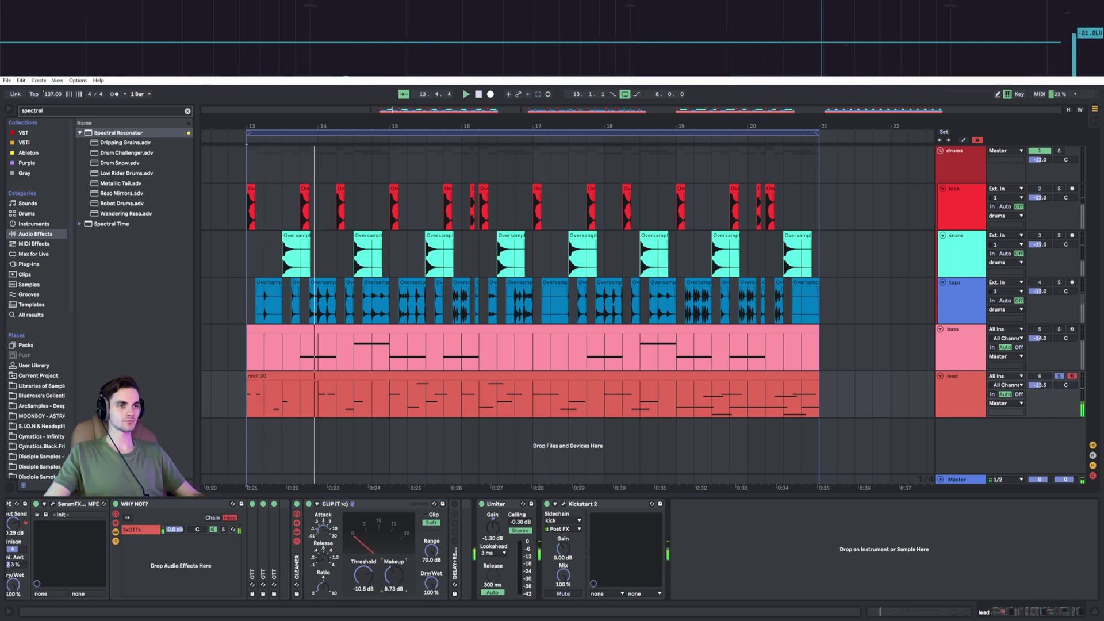
drag(395, 576, 399, 576)
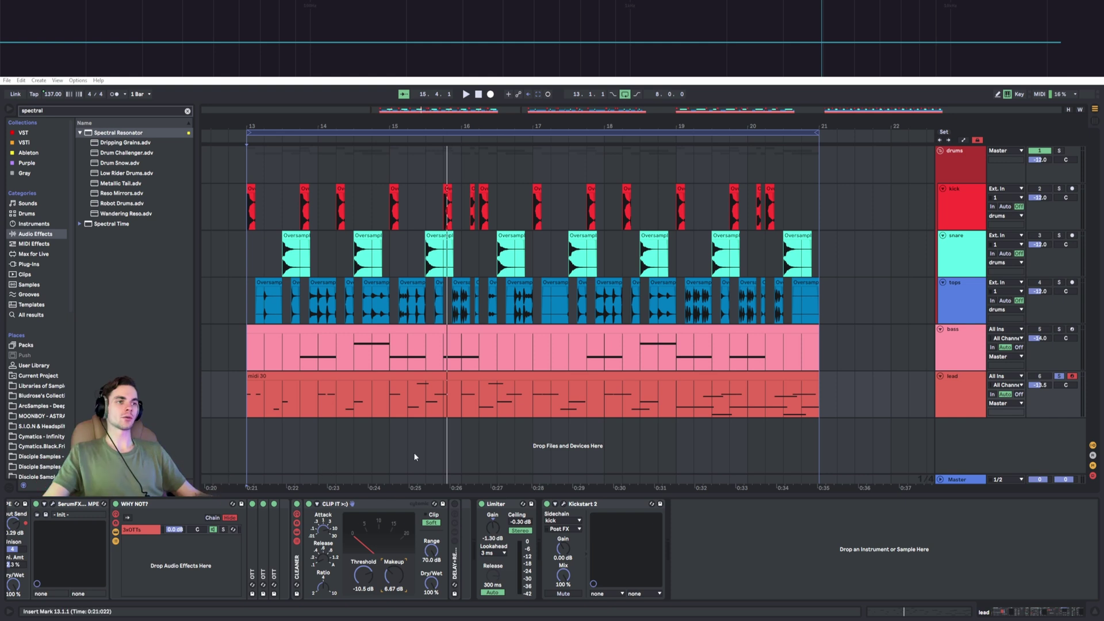
double_click(454, 544)
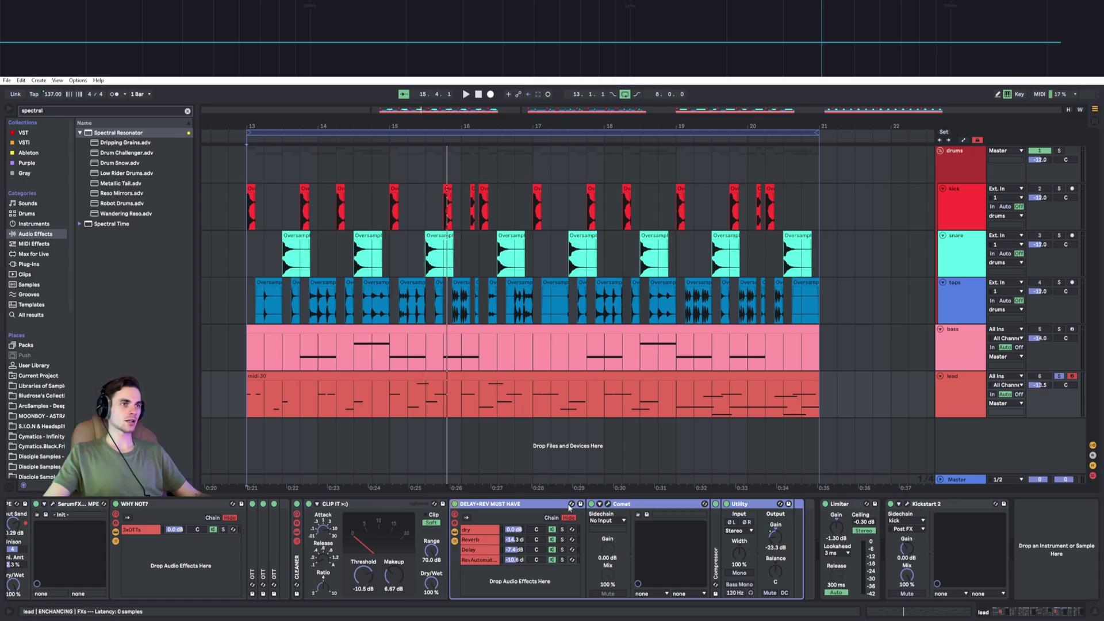
Show the Reverb chain's Comet reverb plug-in window and play to audition it.
click(486, 541)
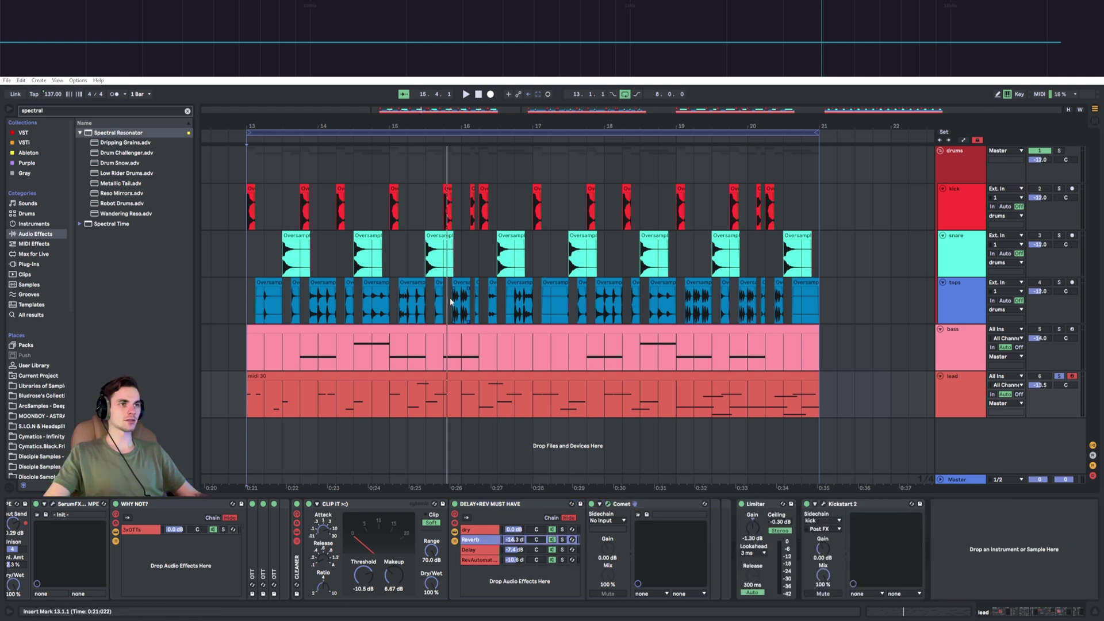
key(ctrl+alt+p)
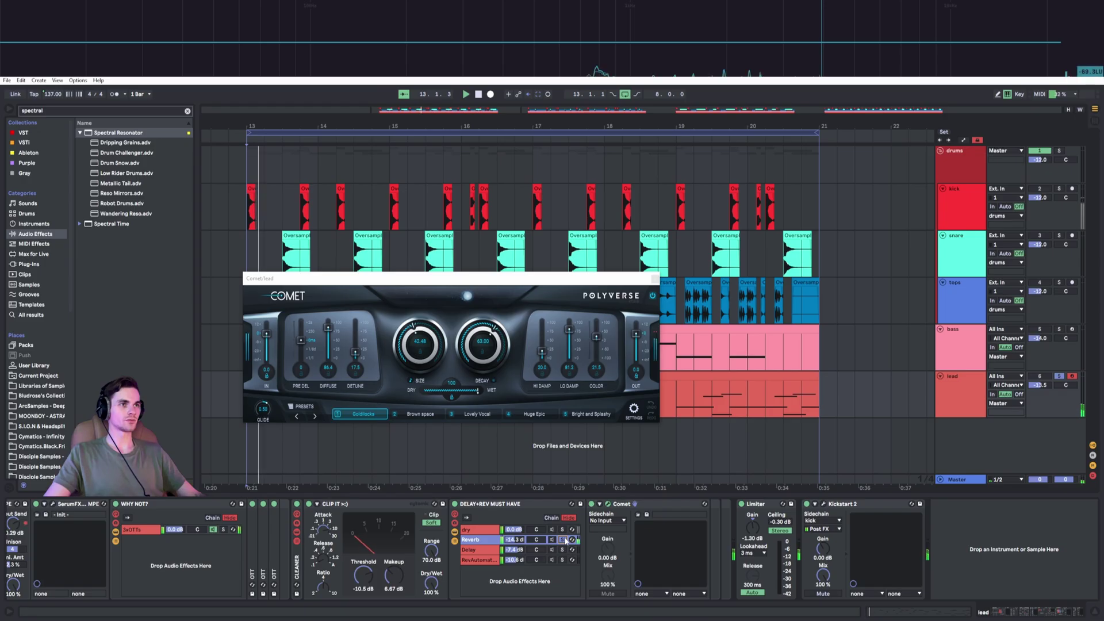
key(space)
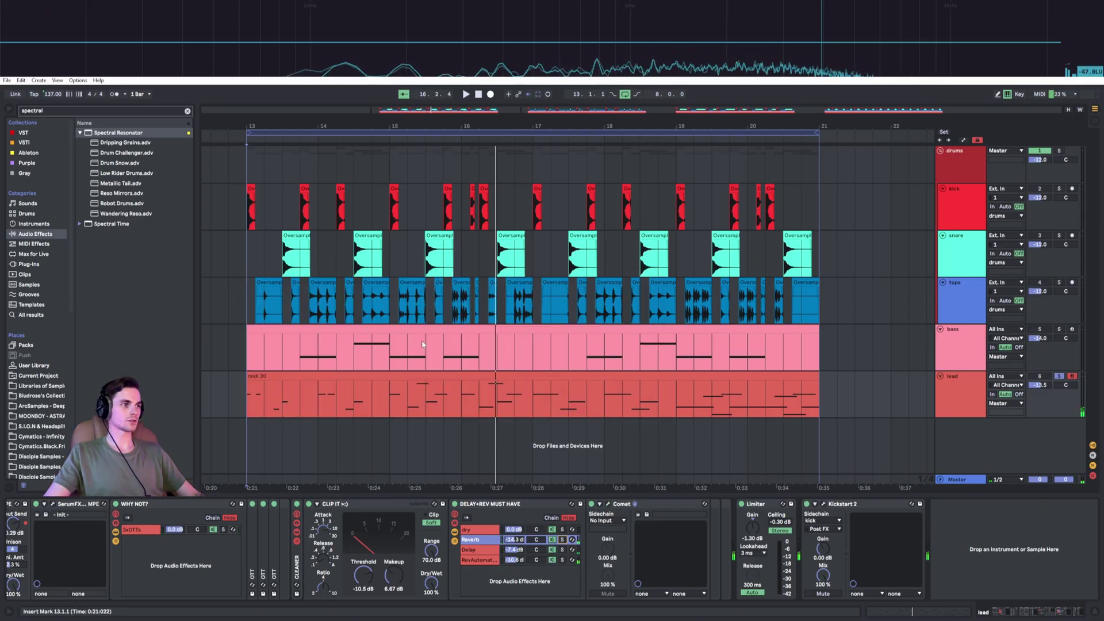
Zoom the arrangement out twice to reveal later lead clips, restart playback, and scroll back to the Random Lead Generator.
key(minus)
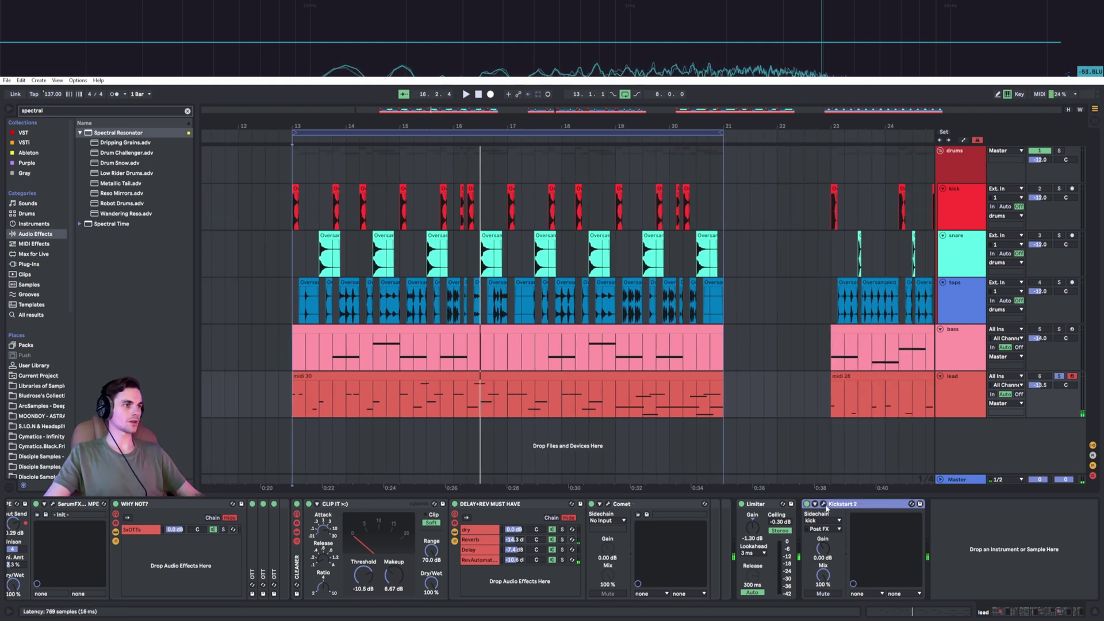
key(ctrl+alt+p)
key(ctrl+alt+p)
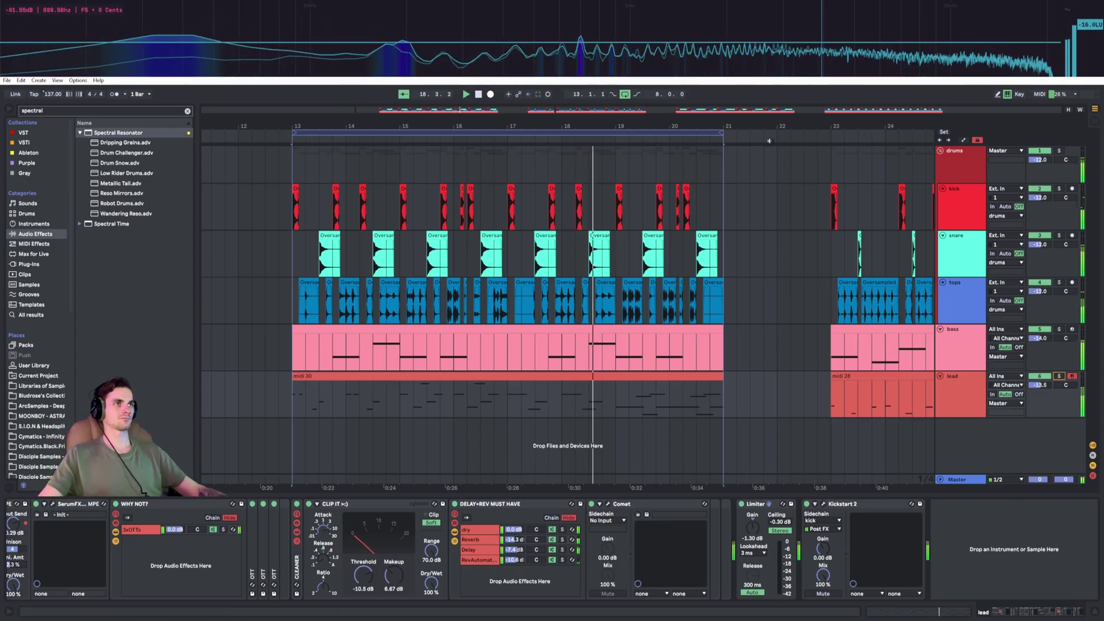
key(minus)
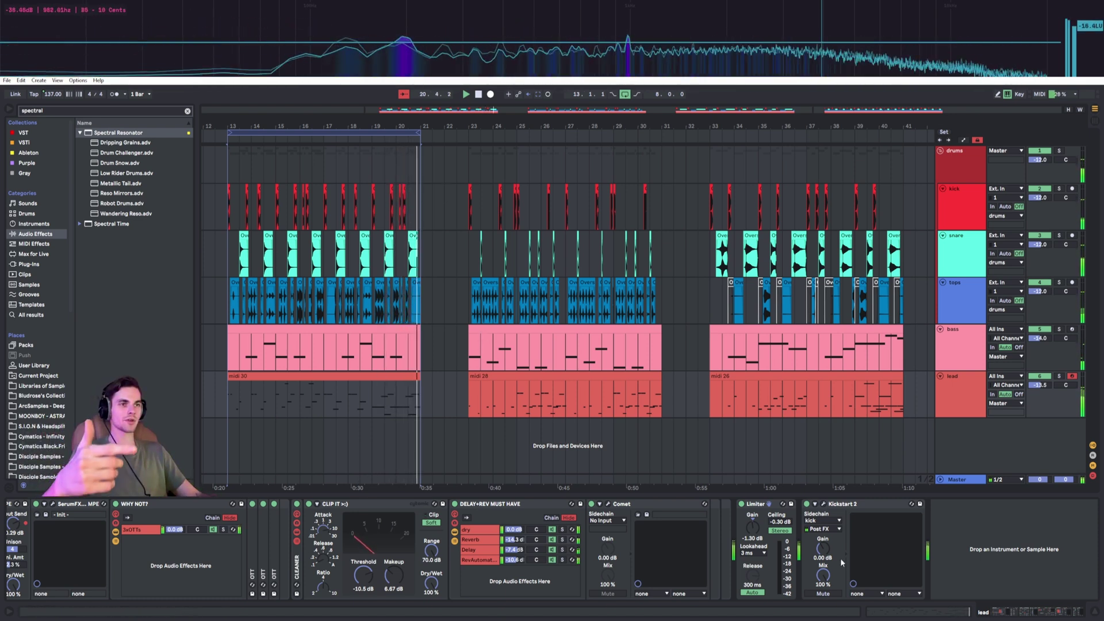
scroll(237, 531, left, 10)
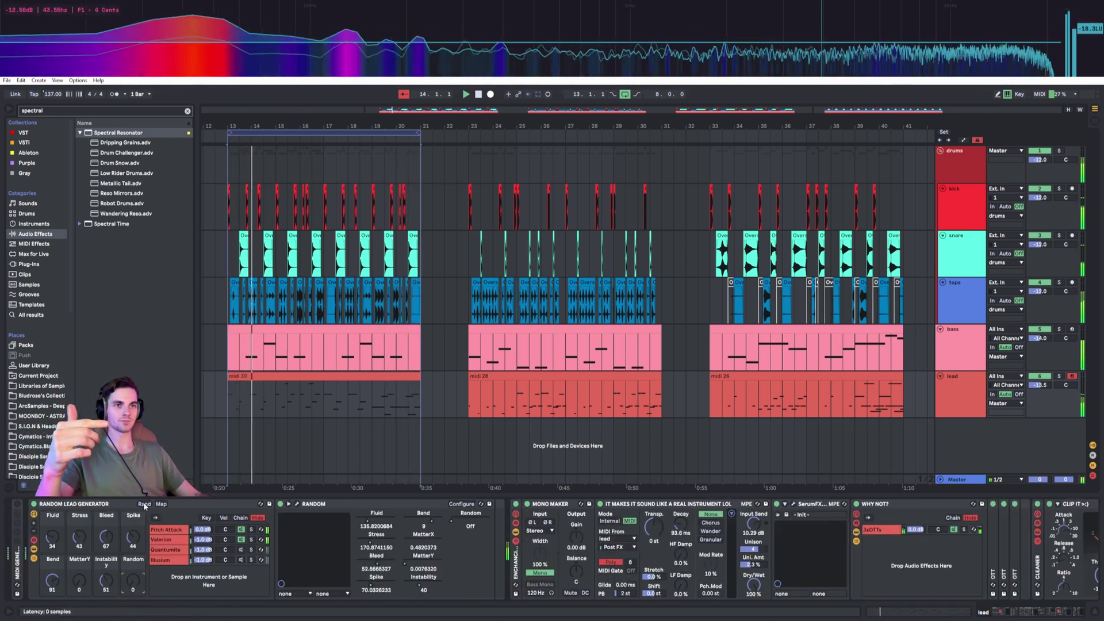
Check the Valerion, Illusium and Quantumite chains, then randomise macros to Fluid 67, Stress 108, Bleed 78, Spike 85.
click(228, 539)
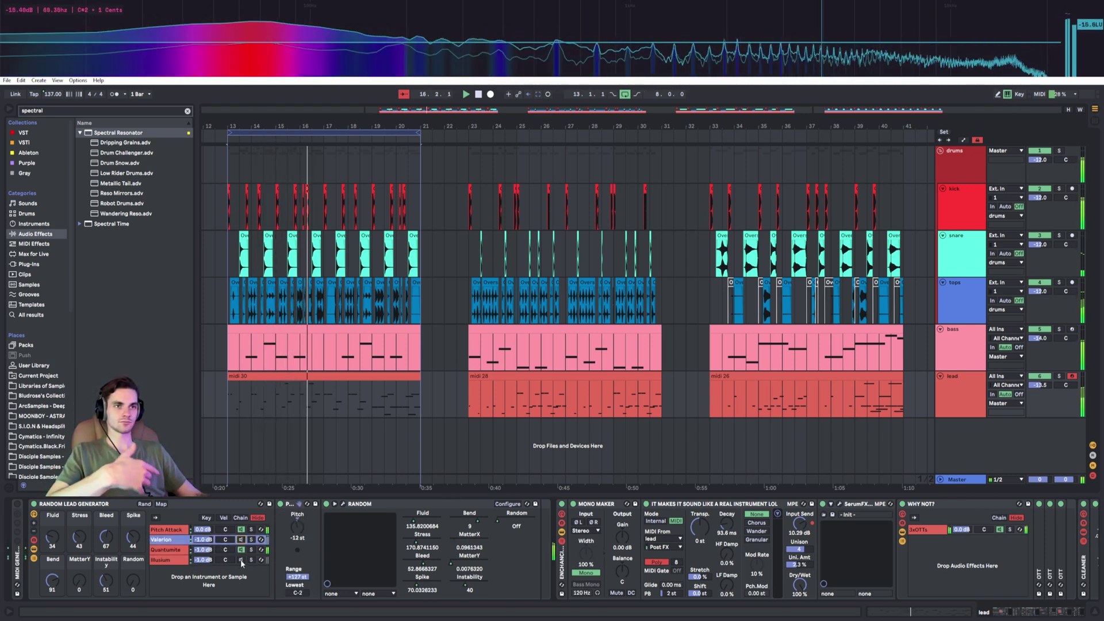
click(241, 561)
click(241, 549)
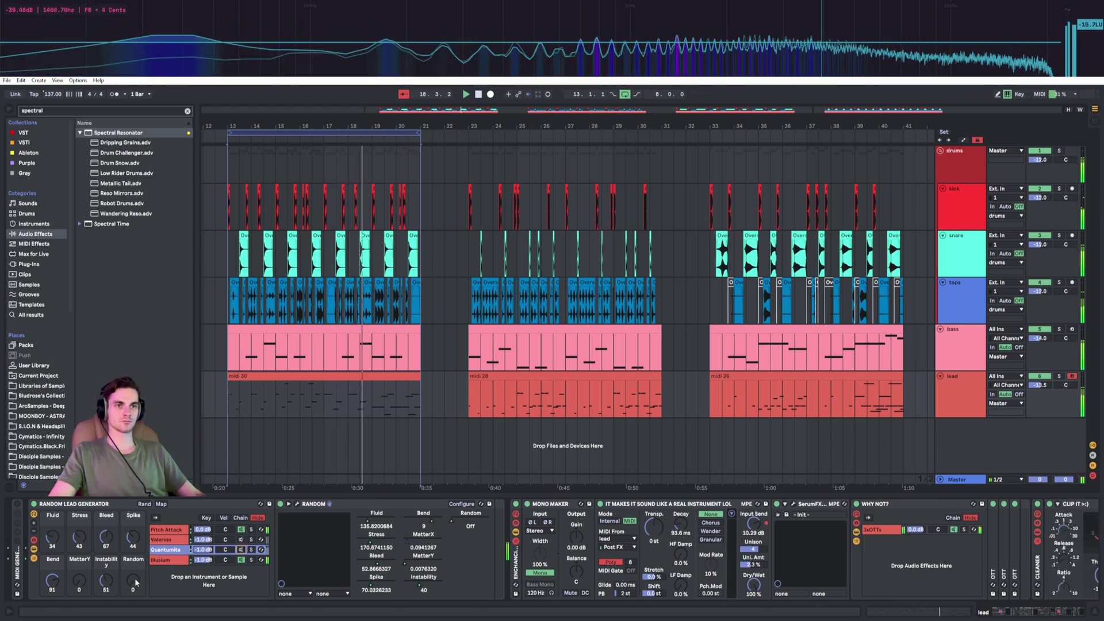
click(145, 516)
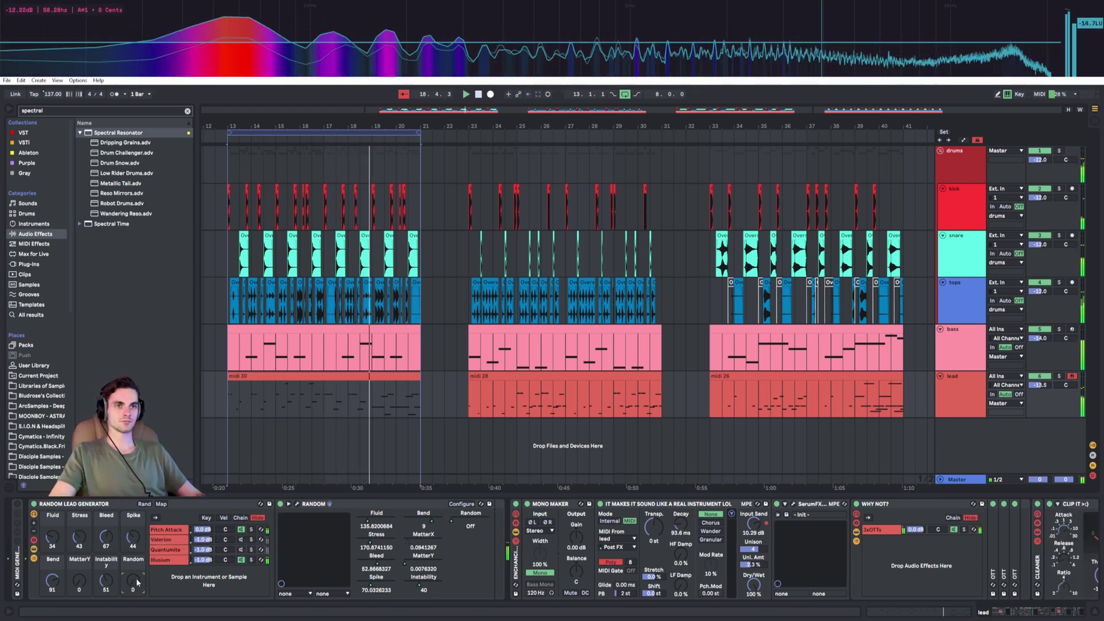
click(144, 505)
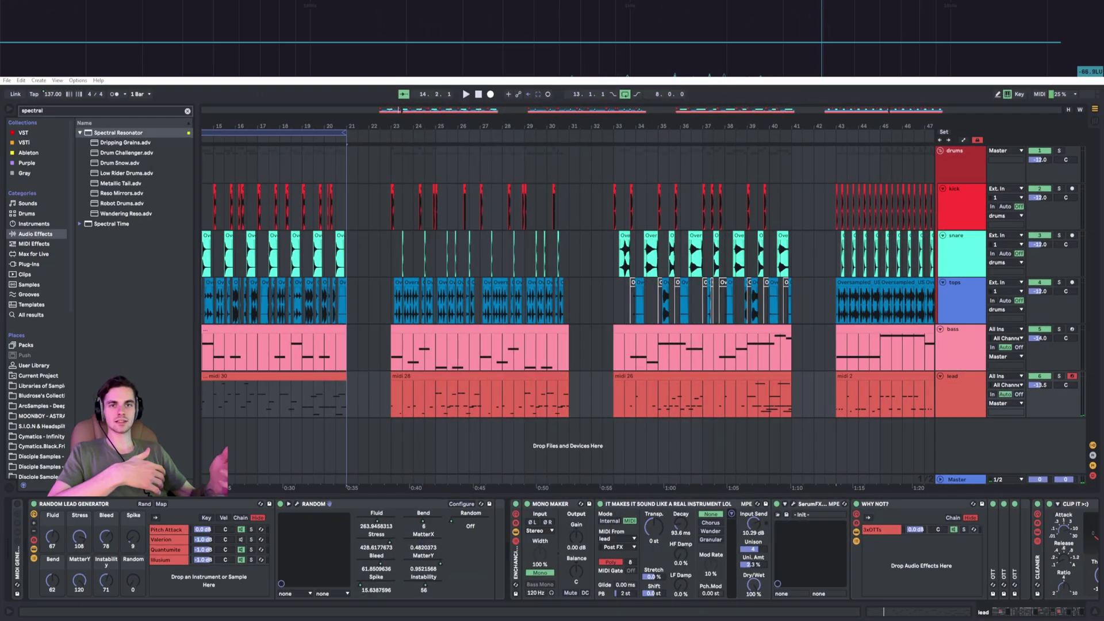
Zoom to the loop, unfold the MIDI Generator + Scale rack, then zoom out to show clips midi 30, 28, 26 and 2.
key(z)
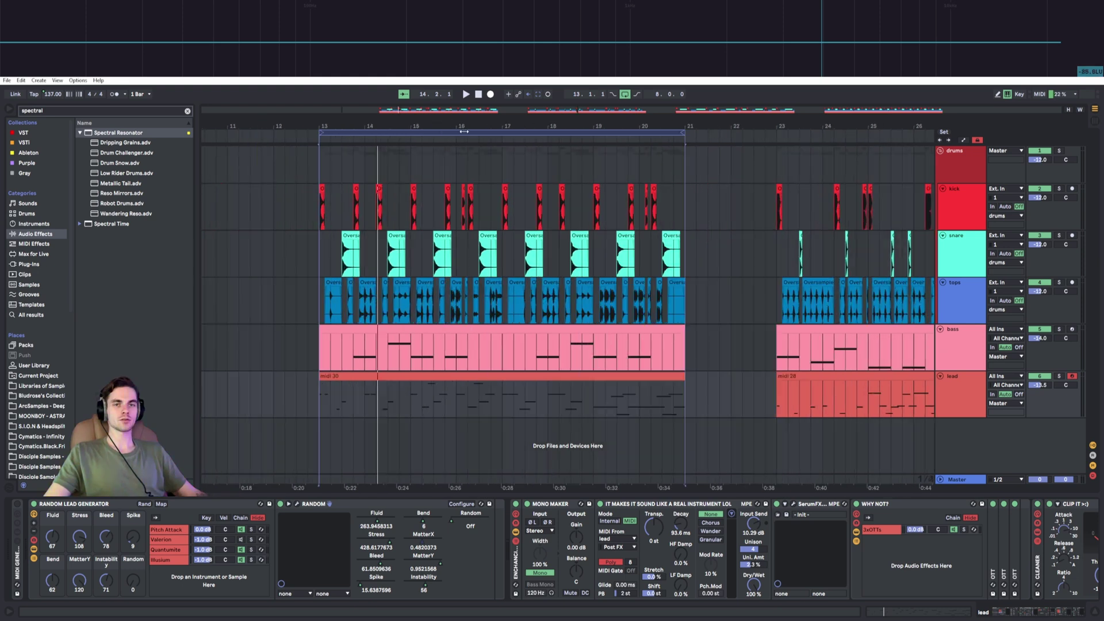
double_click(21, 557)
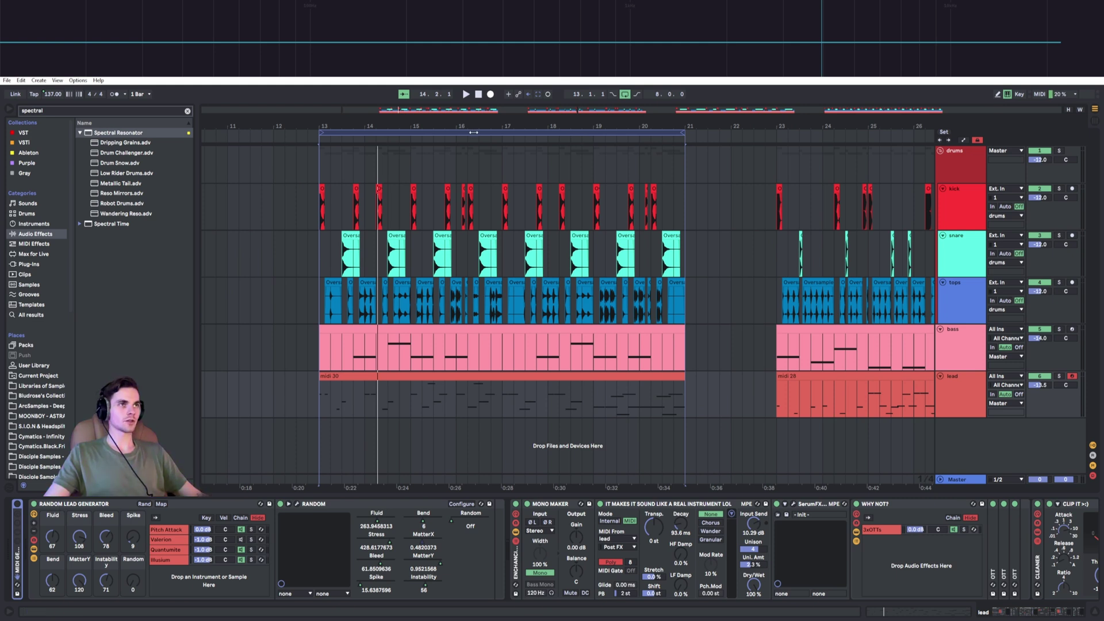
drag(473, 132, 432, 126)
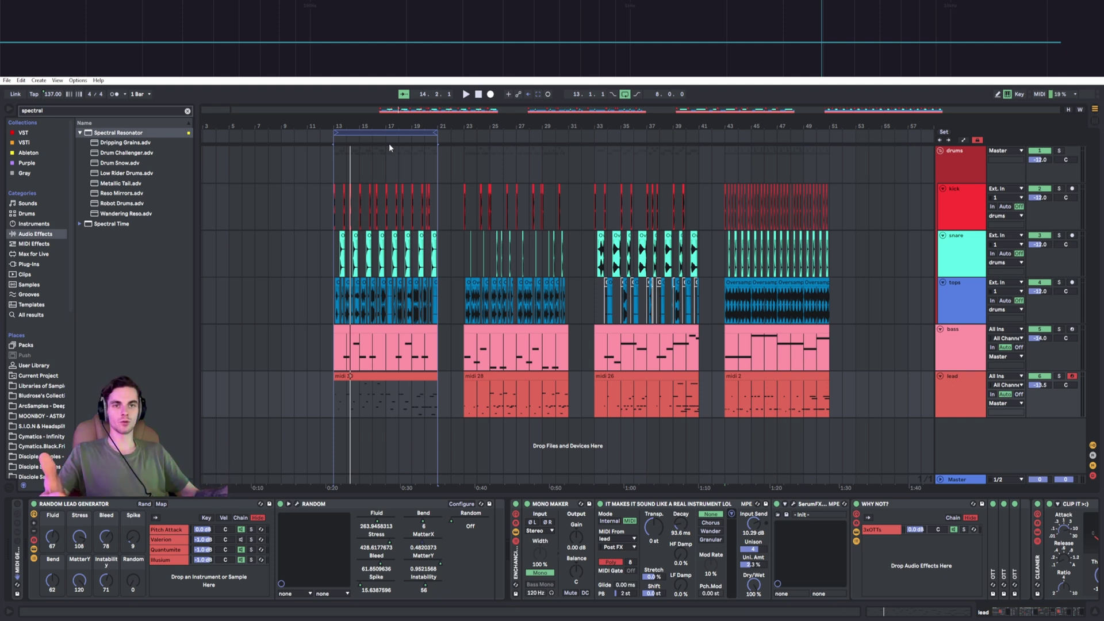
scroll(389, 143, up, 2)
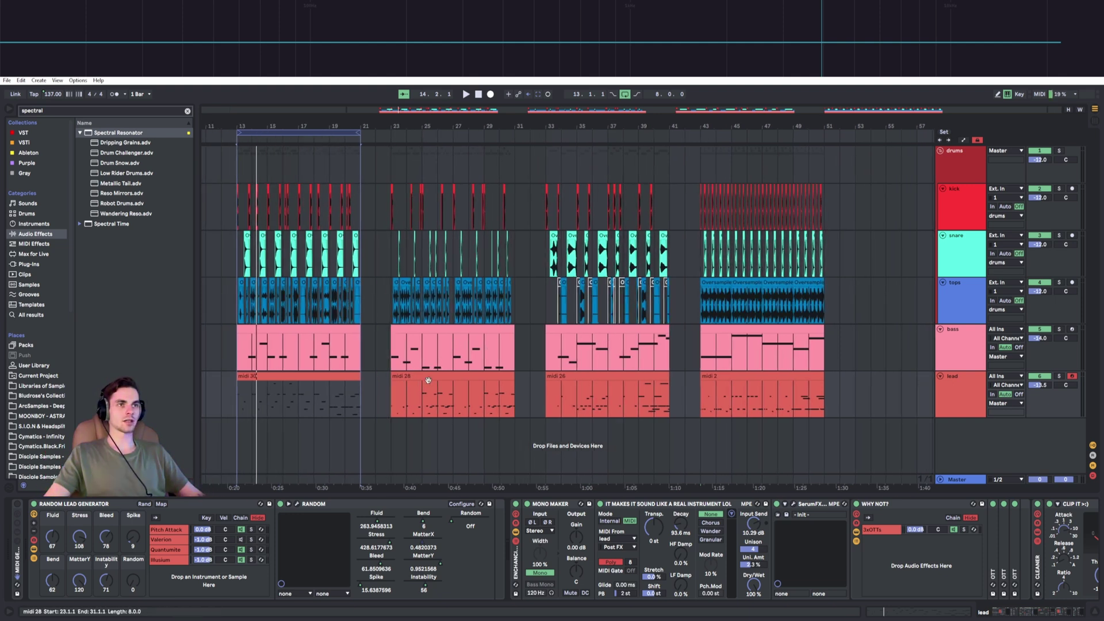